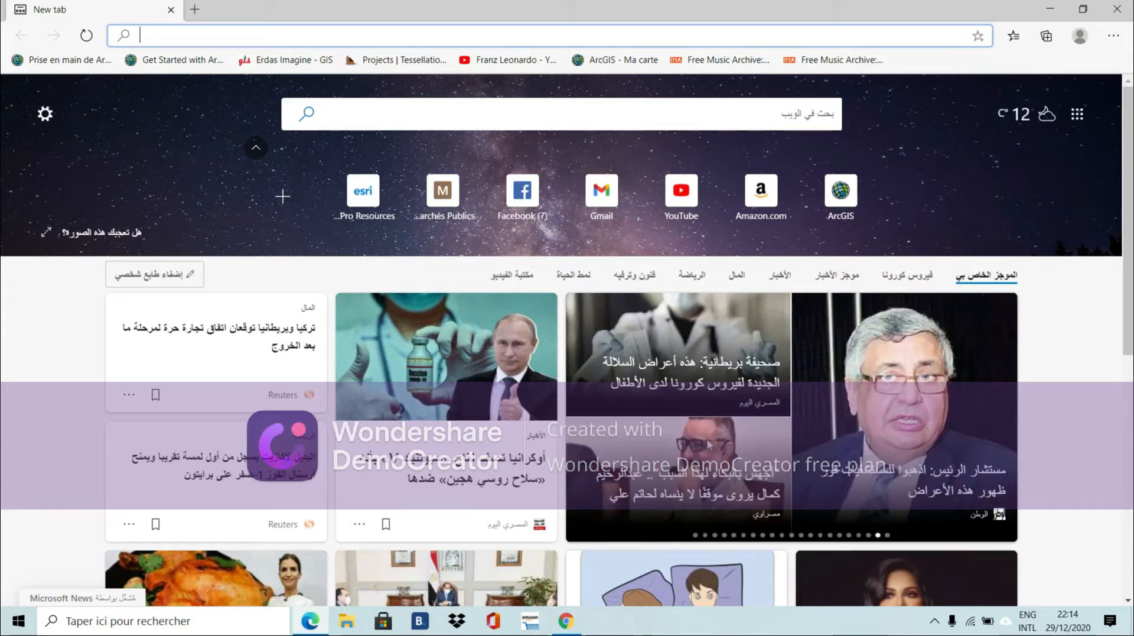
- Open arcgis.com and sign in to the GIS-Forest20 organization with the member's Google account
text(arc)
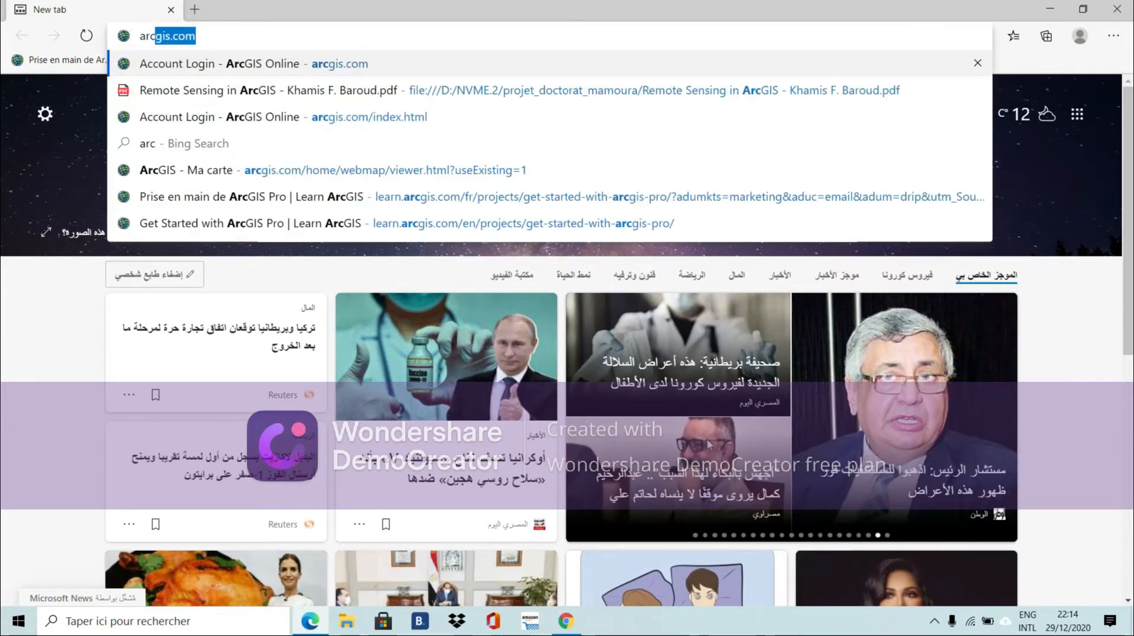
key(Return)
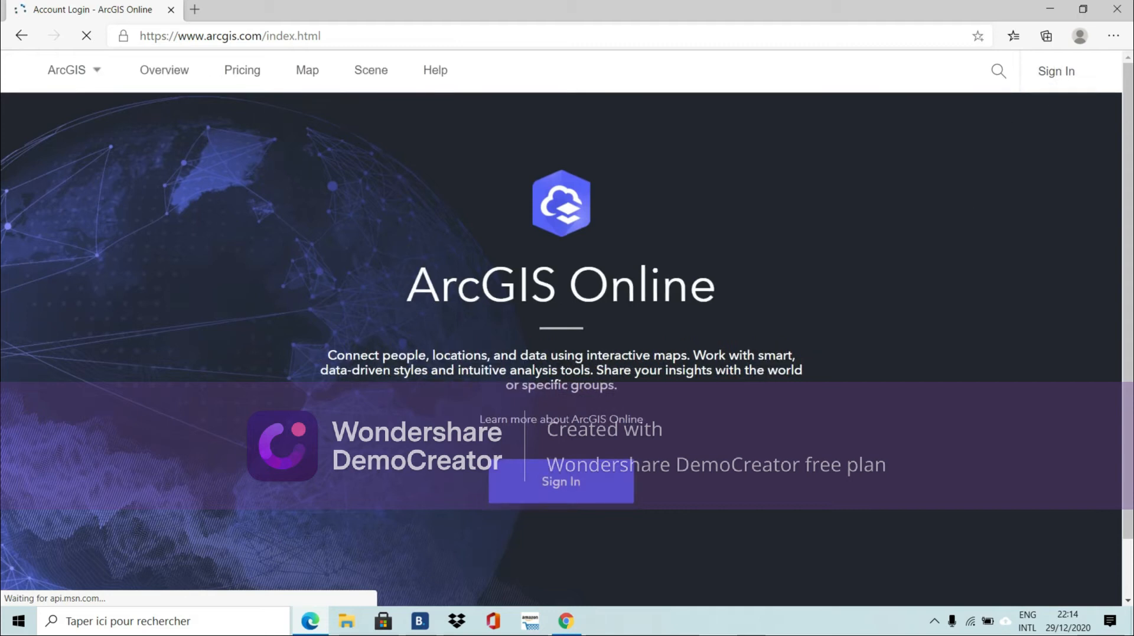
click(575, 488)
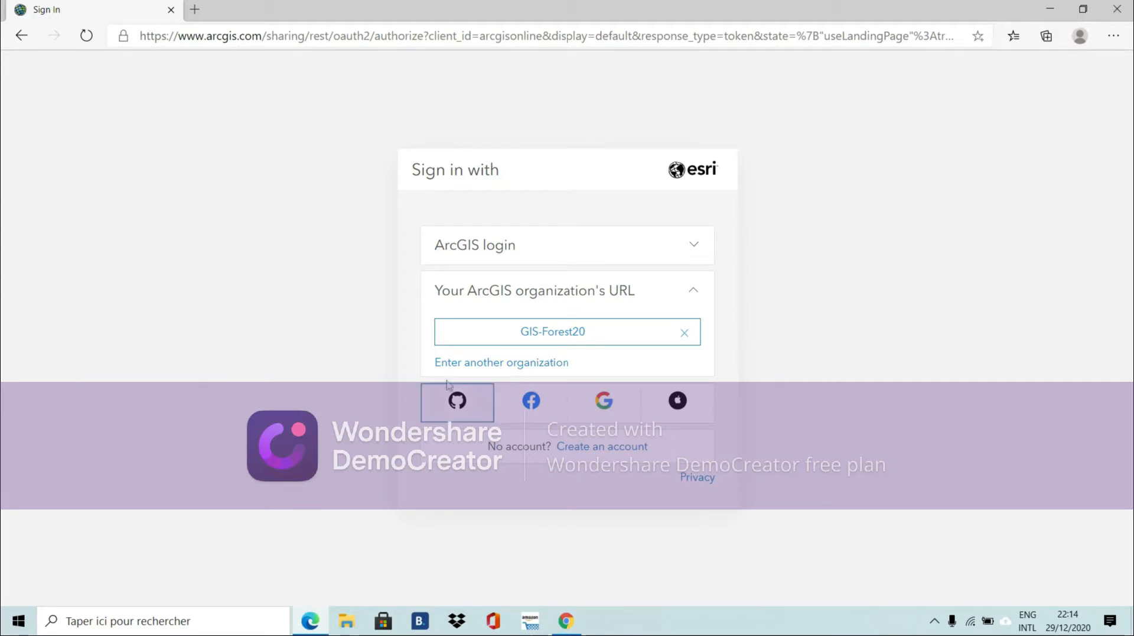
click(509, 331)
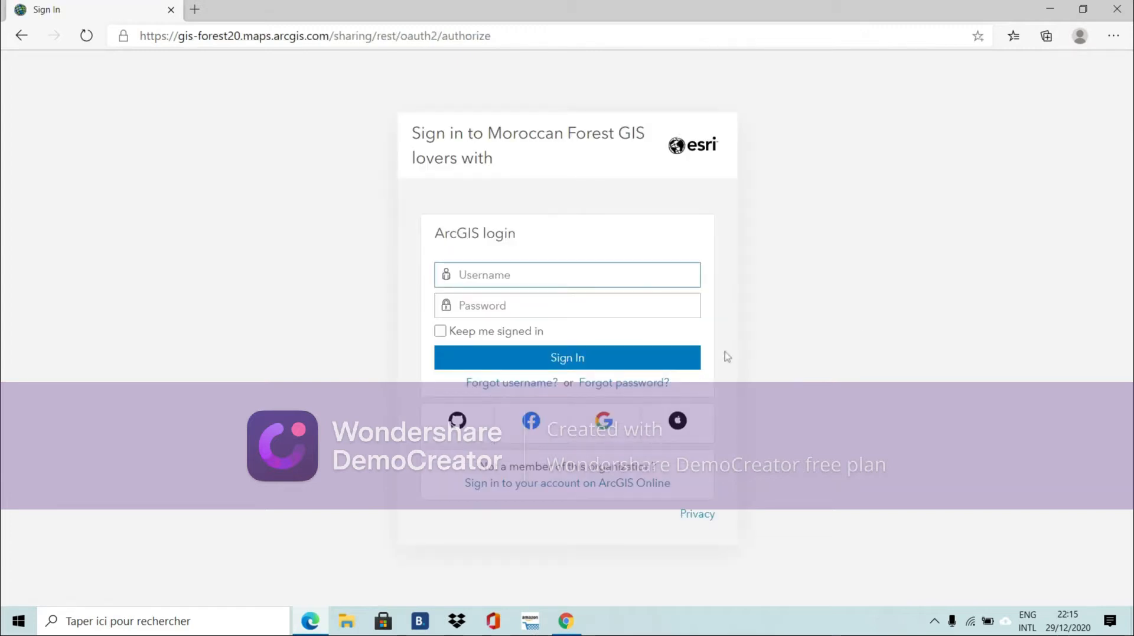
click(603, 420)
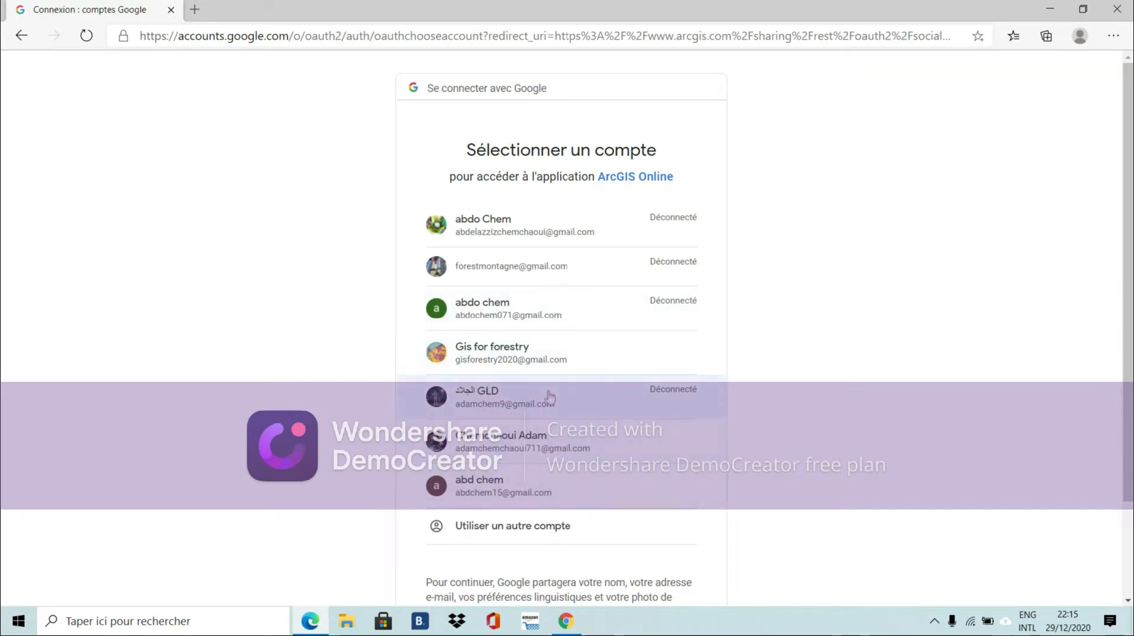
click(541, 448)
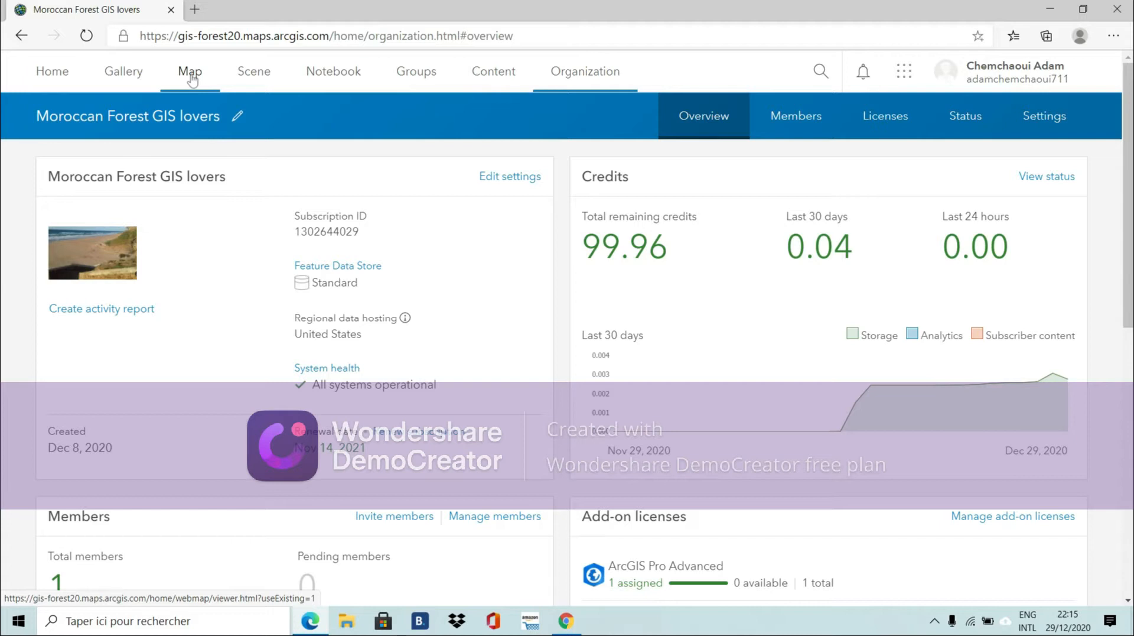
- Open the map viewer, centre the map on northern Morocco and set the basemap to Imagerie
click(190, 79)
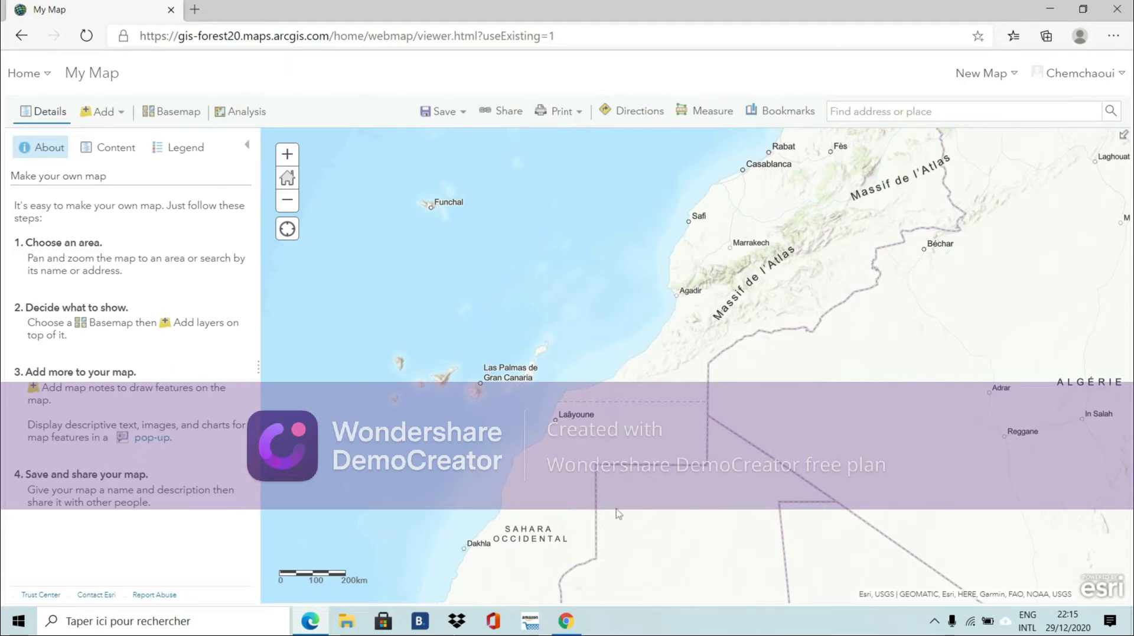
drag(565, 160, 374, 329)
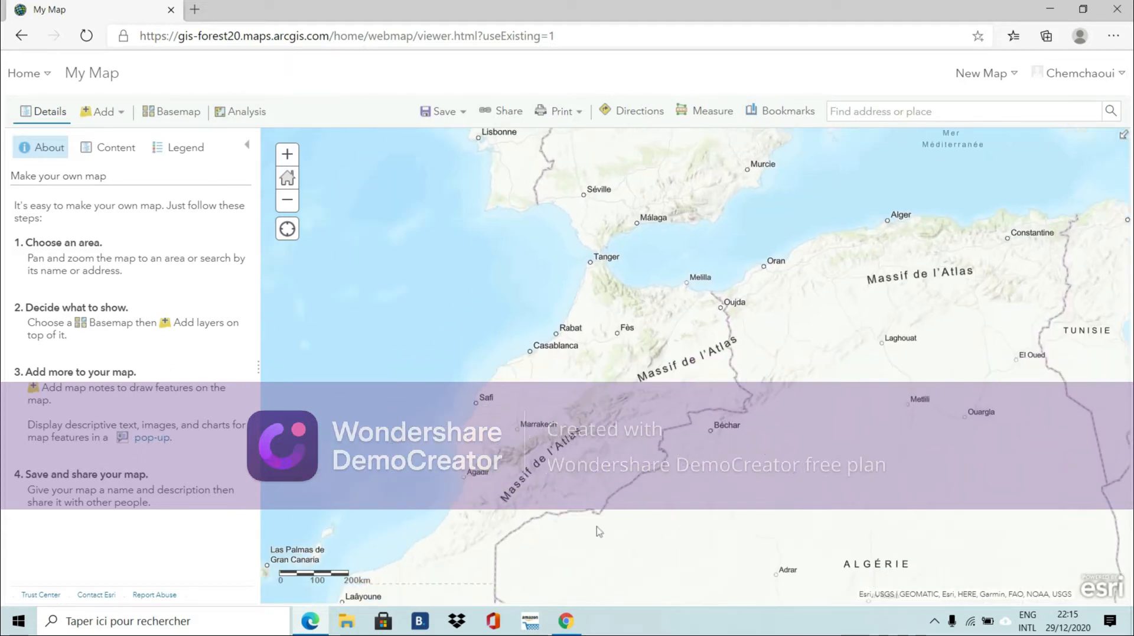
click(174, 118)
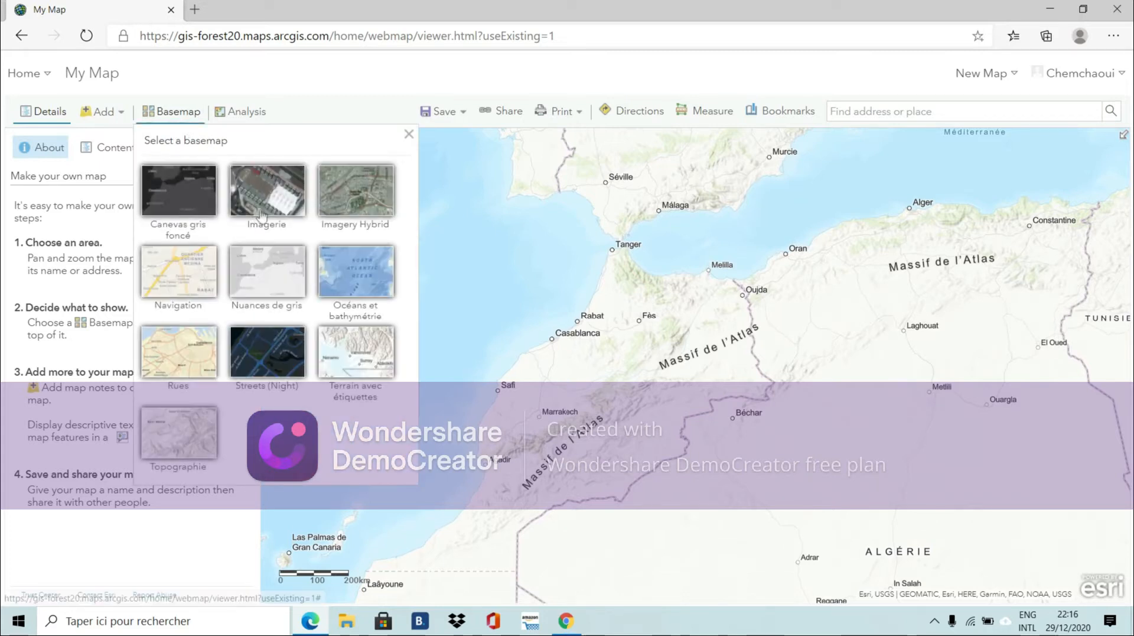
click(262, 214)
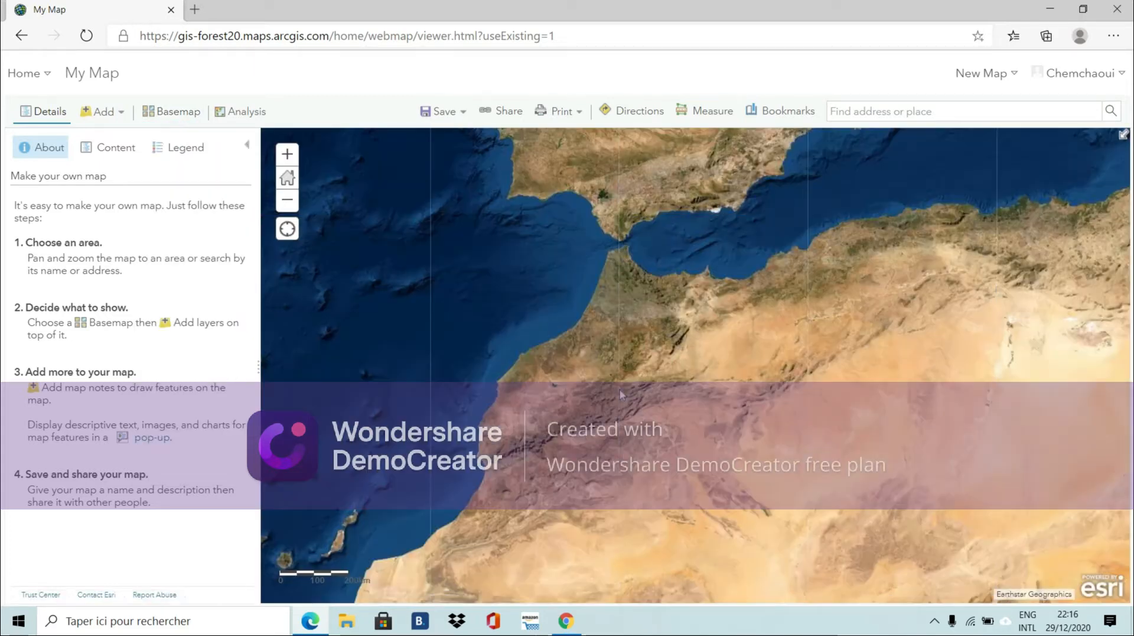
scroll(594, 330, up, 1)
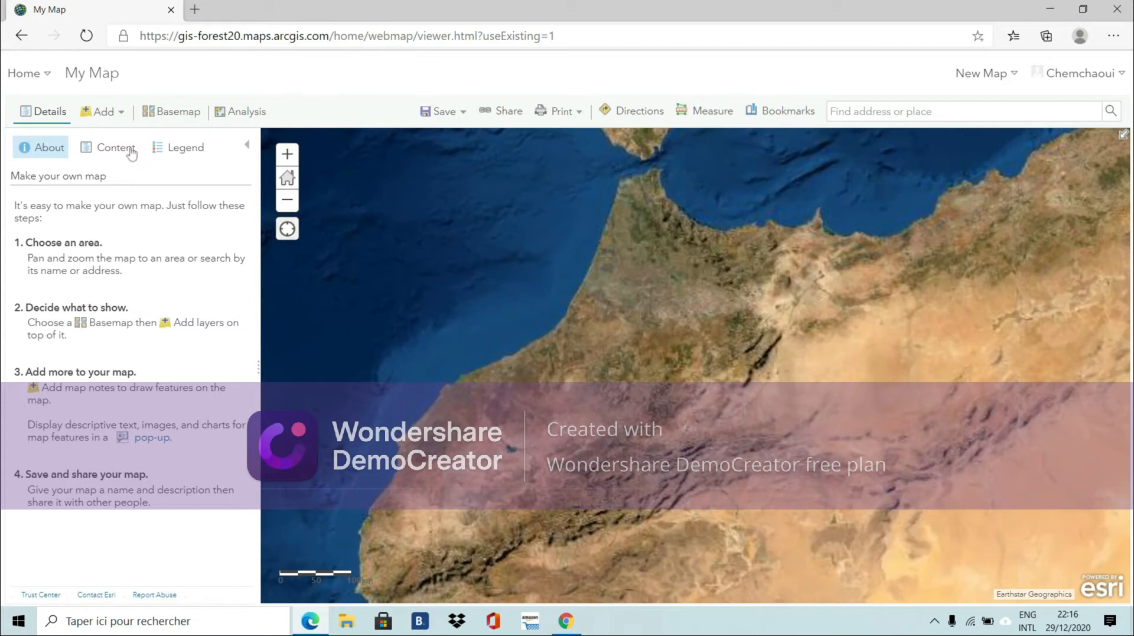
- Import the zipped shapefile chasse.zip from drive D: as a layer, with features generalized for web display
click(114, 113)
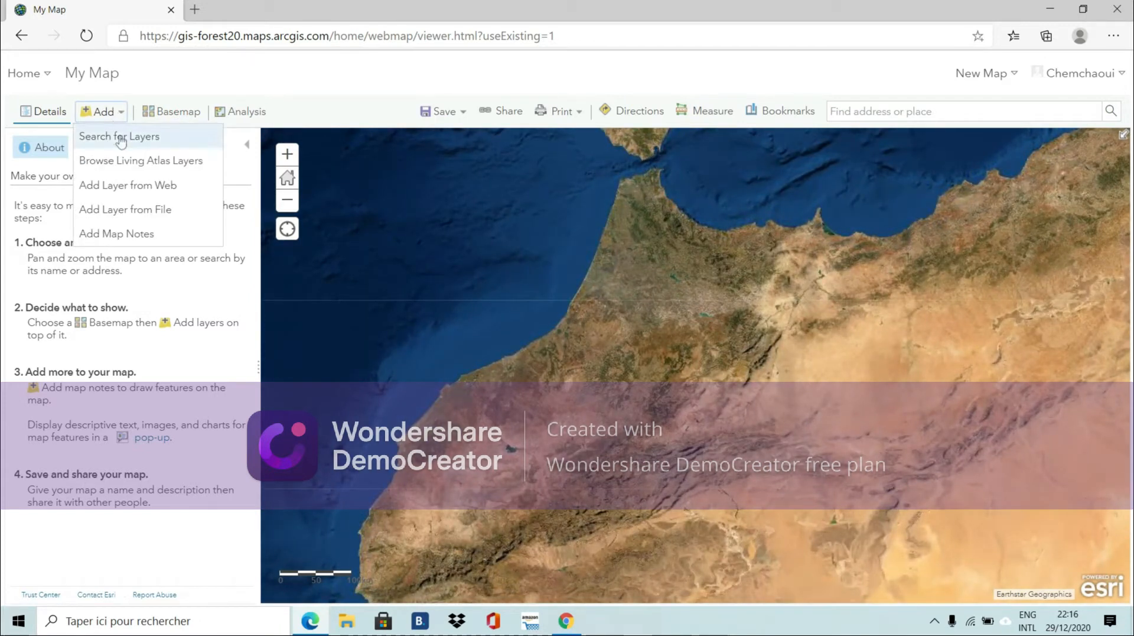
click(139, 214)
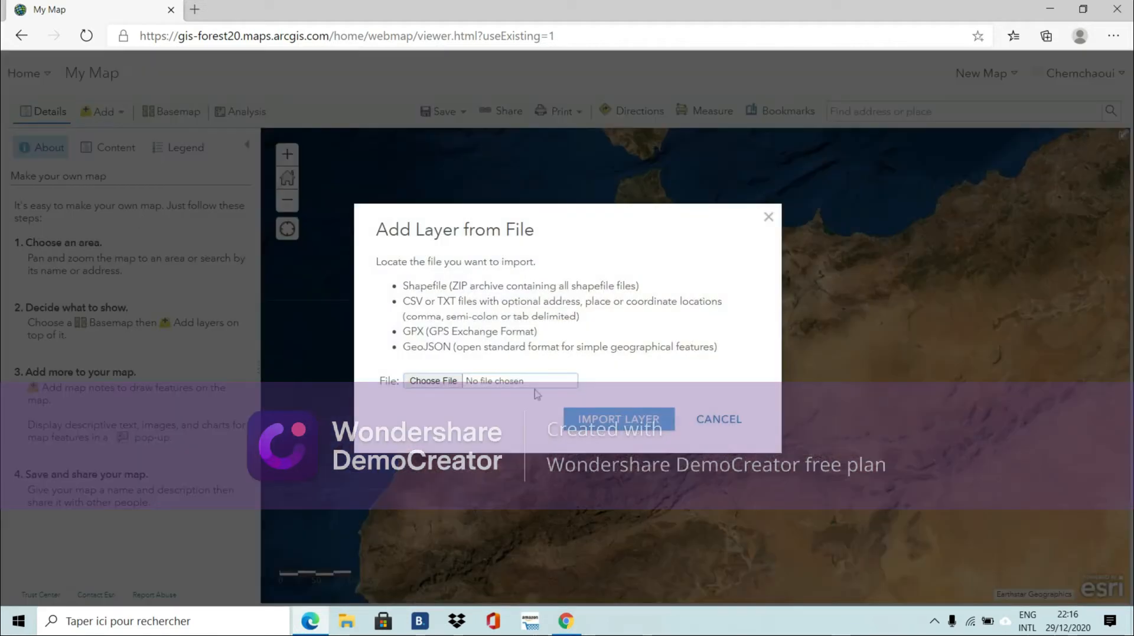
click(445, 384)
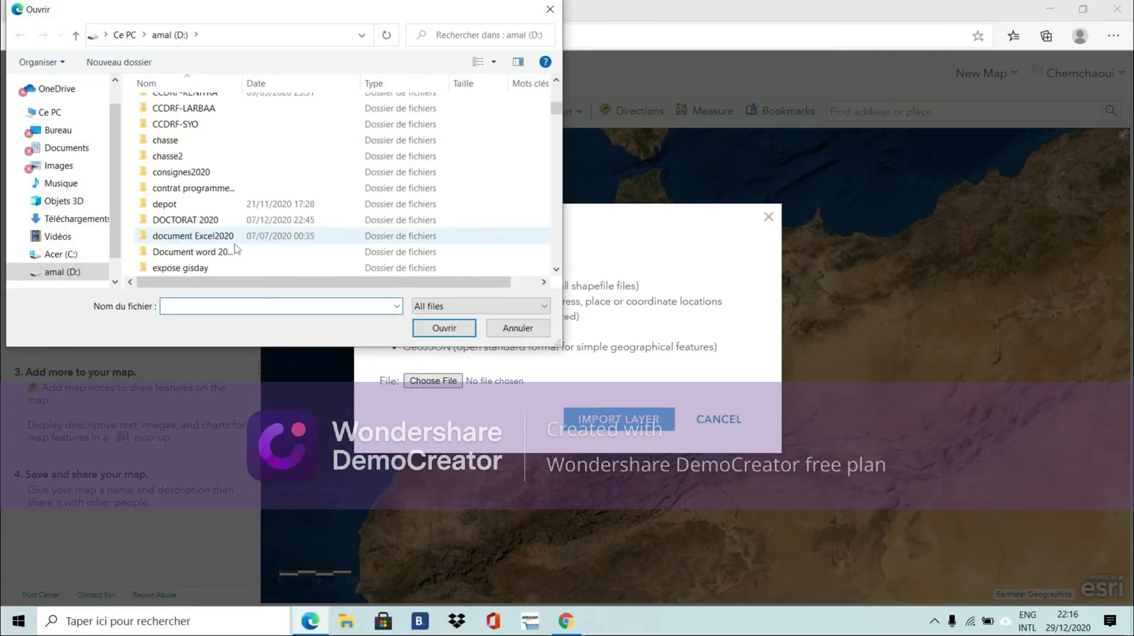
scroll(204, 249, down, 10)
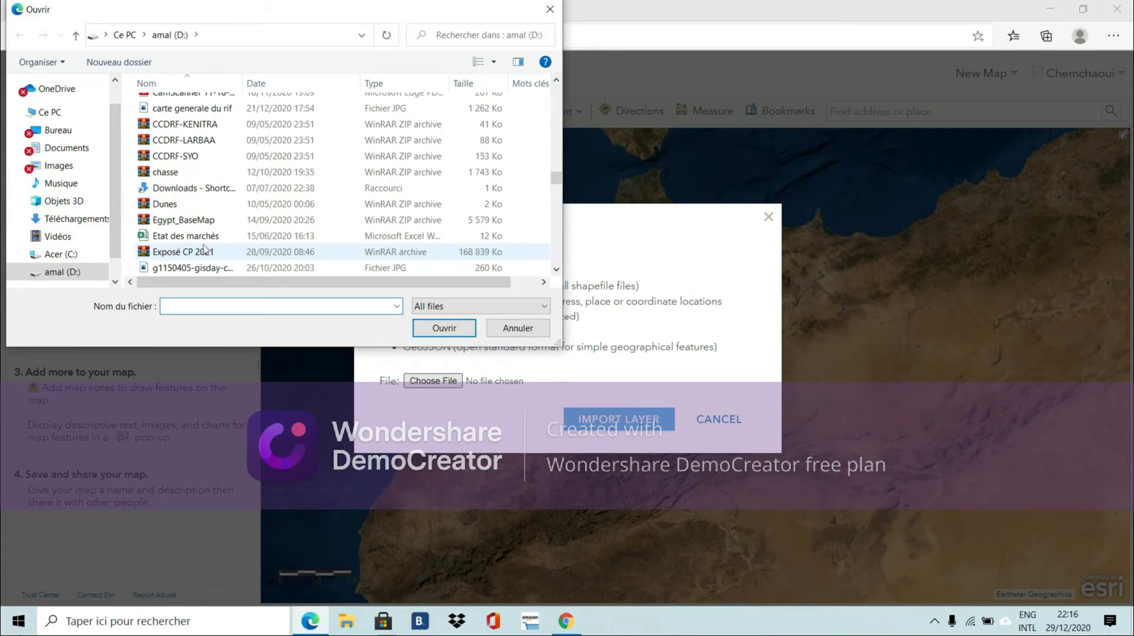
scroll(204, 249, down, 10)
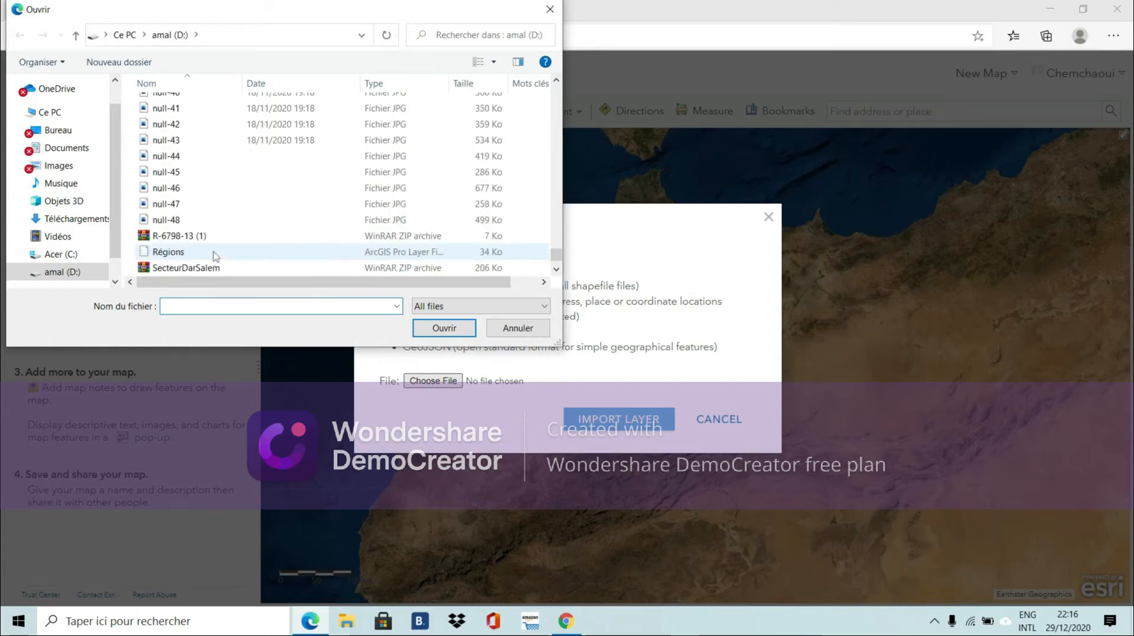
scroll(215, 256, down, 1)
scroll(214, 248, up, 10)
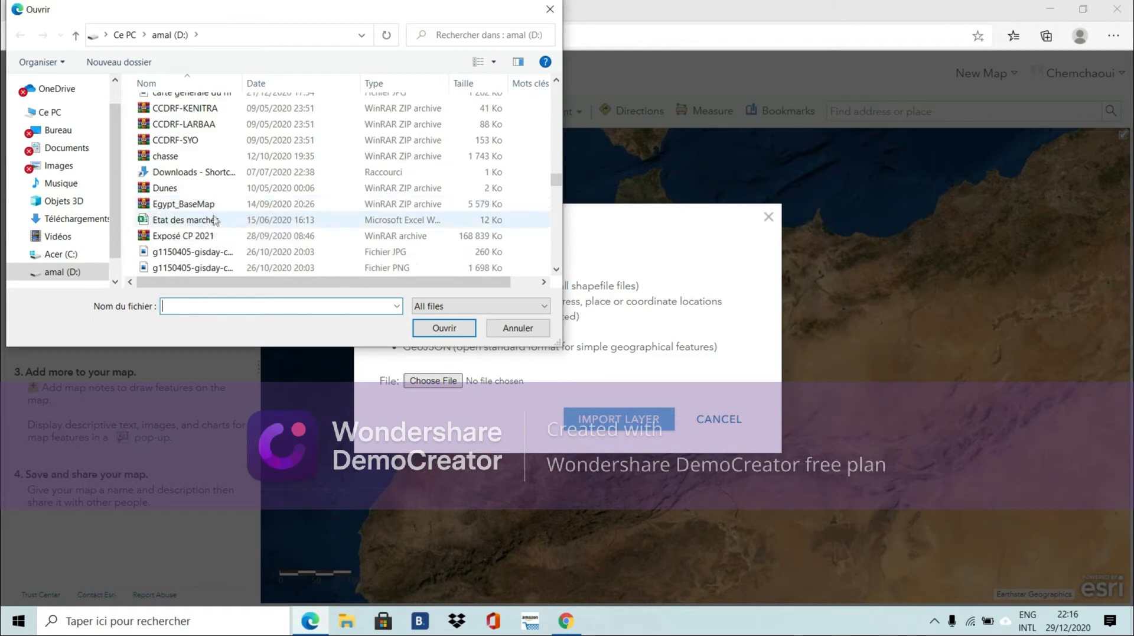
scroll(207, 218, down, 2)
scroll(215, 236, up, 8)
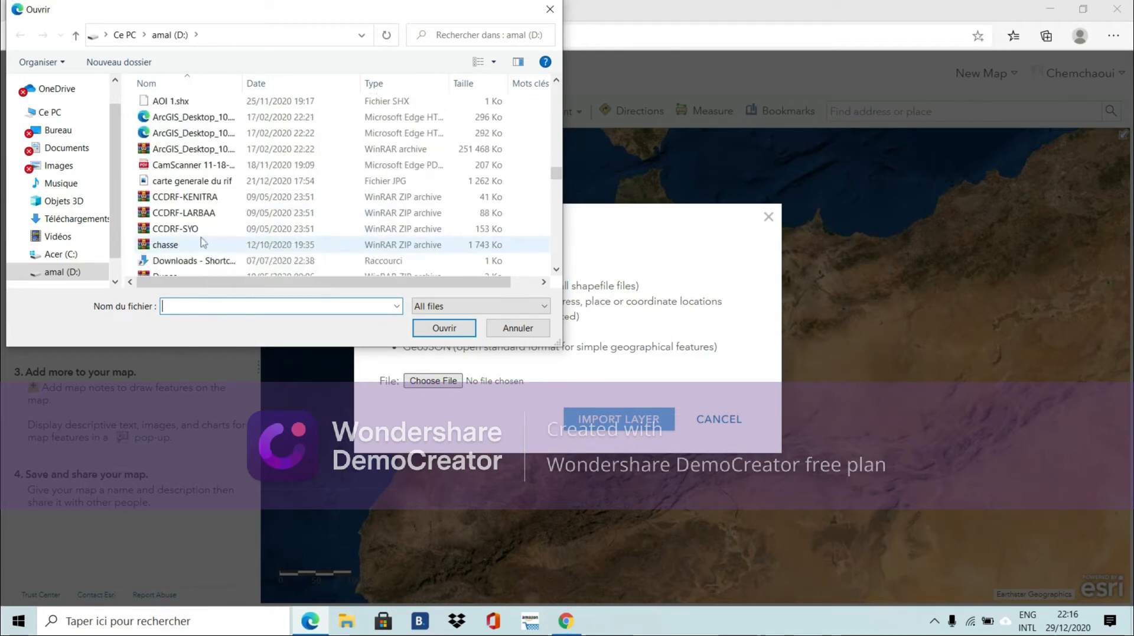
scroll(224, 246, down, 8)
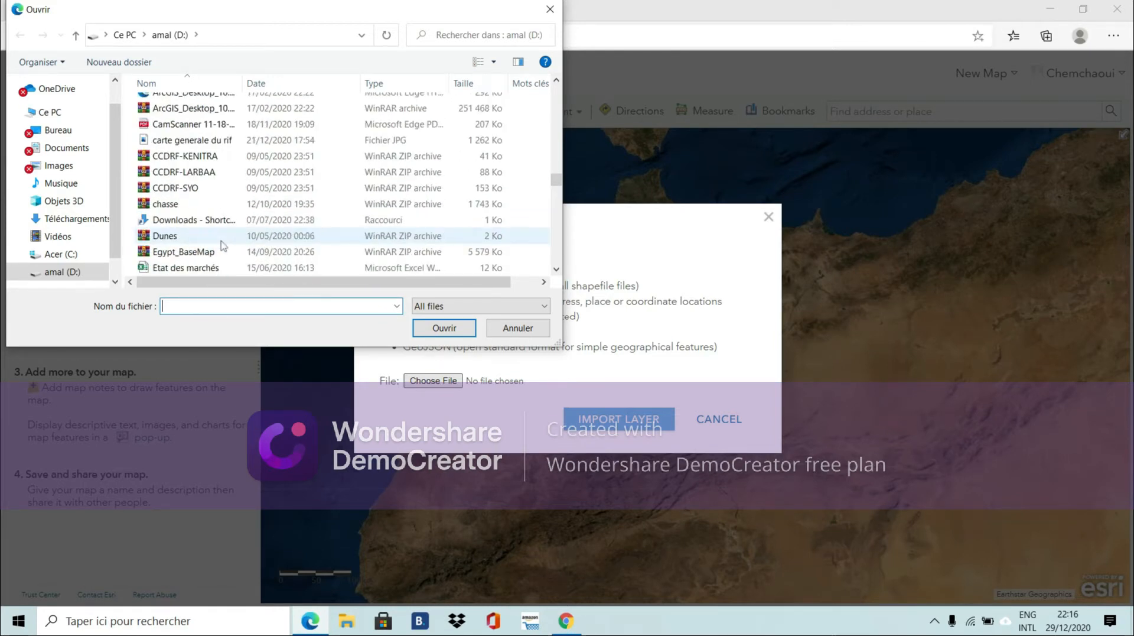
scroll(222, 244, down, 3)
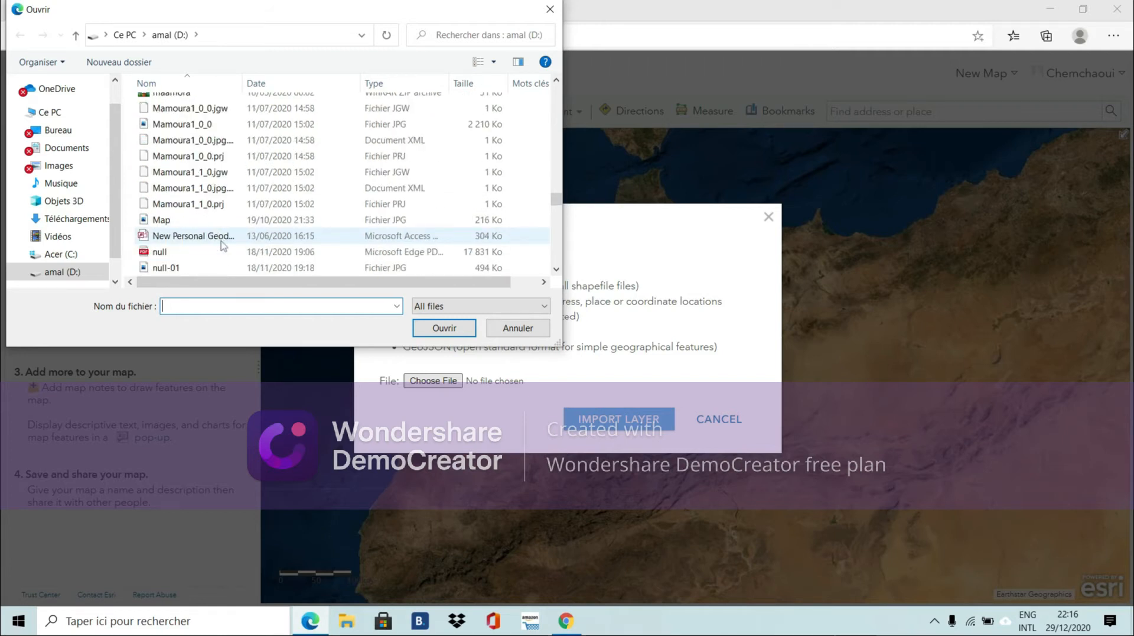
scroll(221, 241, up, 5)
scroll(220, 239, up, 5)
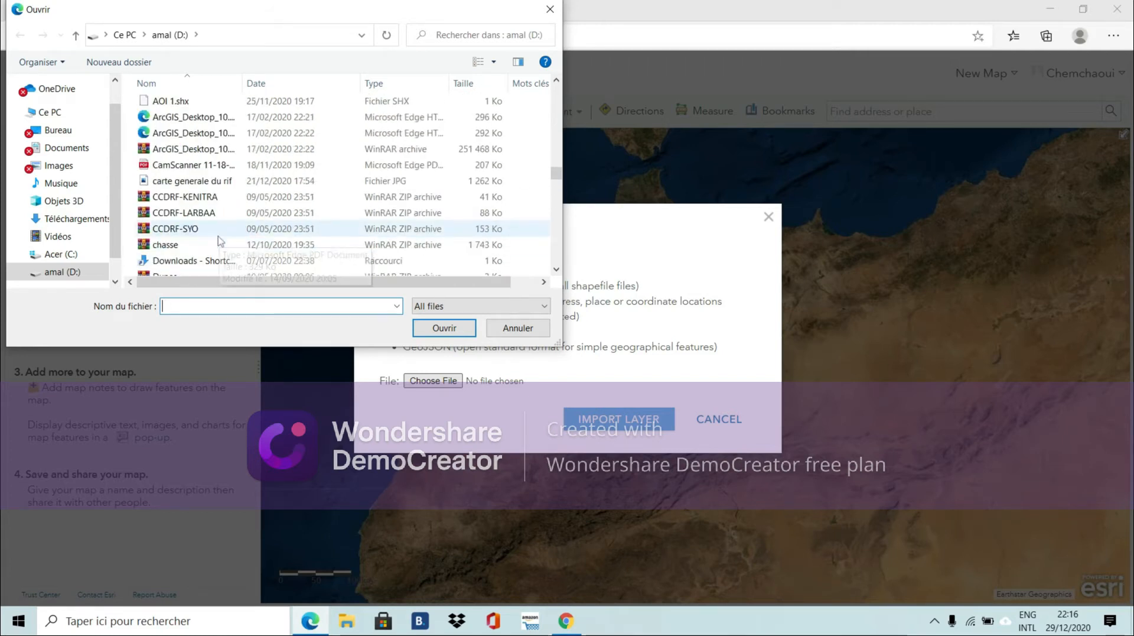
scroll(198, 192, down, 2)
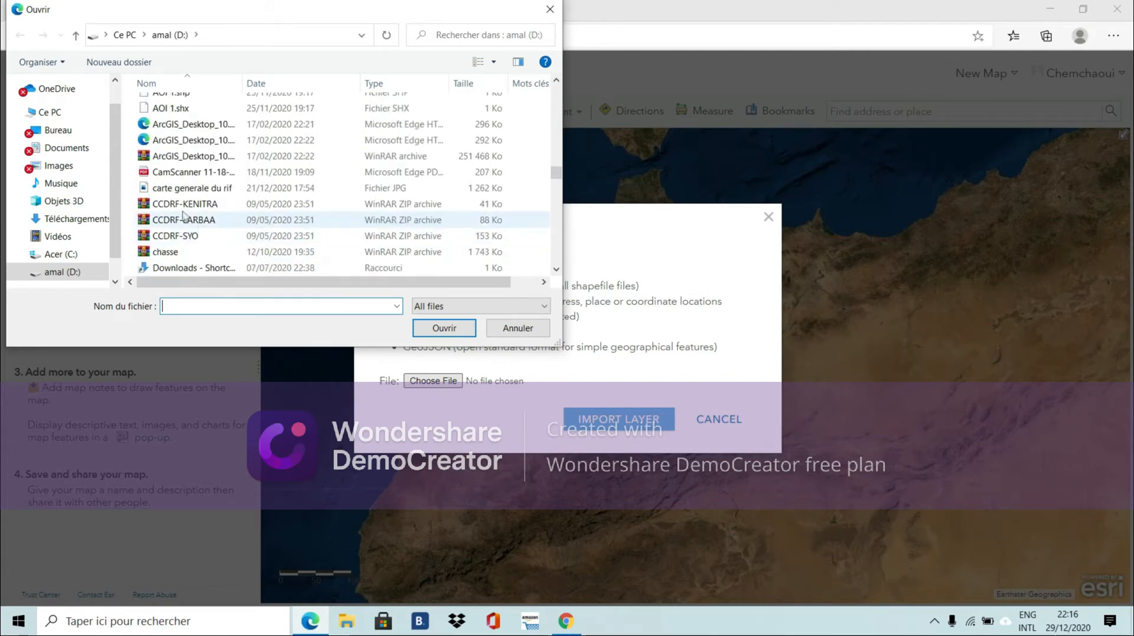
click(193, 253)
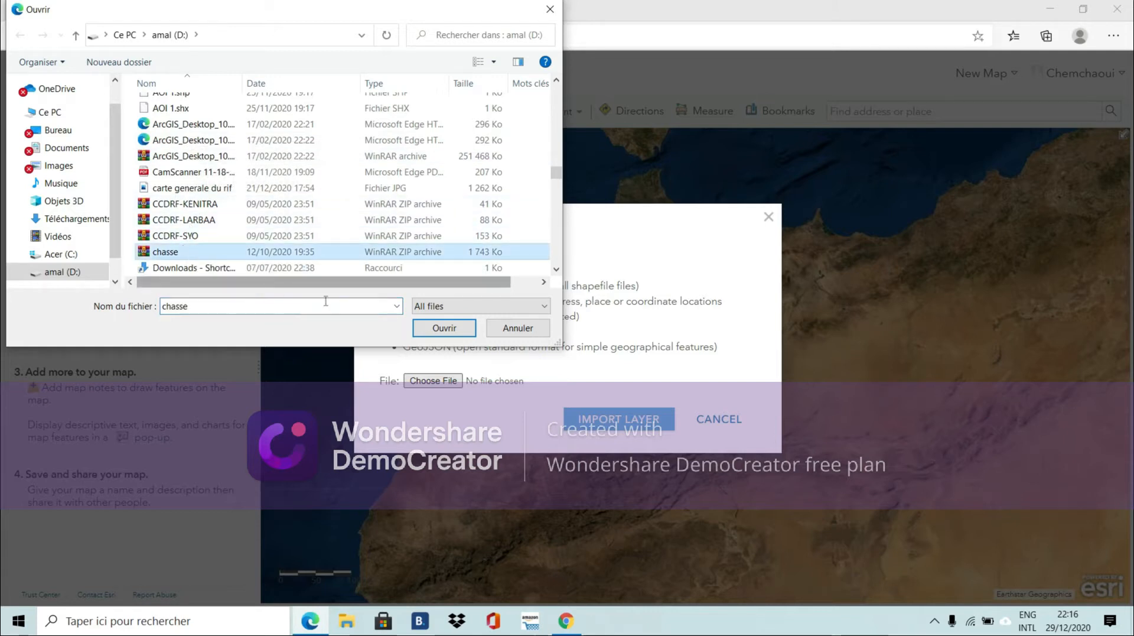
click(444, 328)
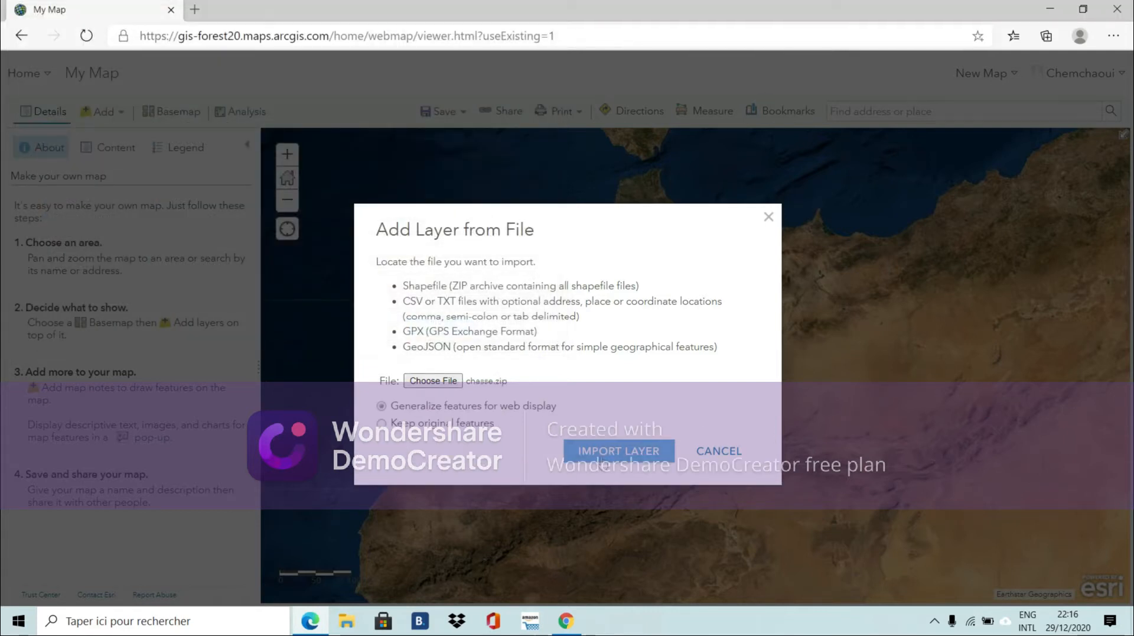
click(619, 450)
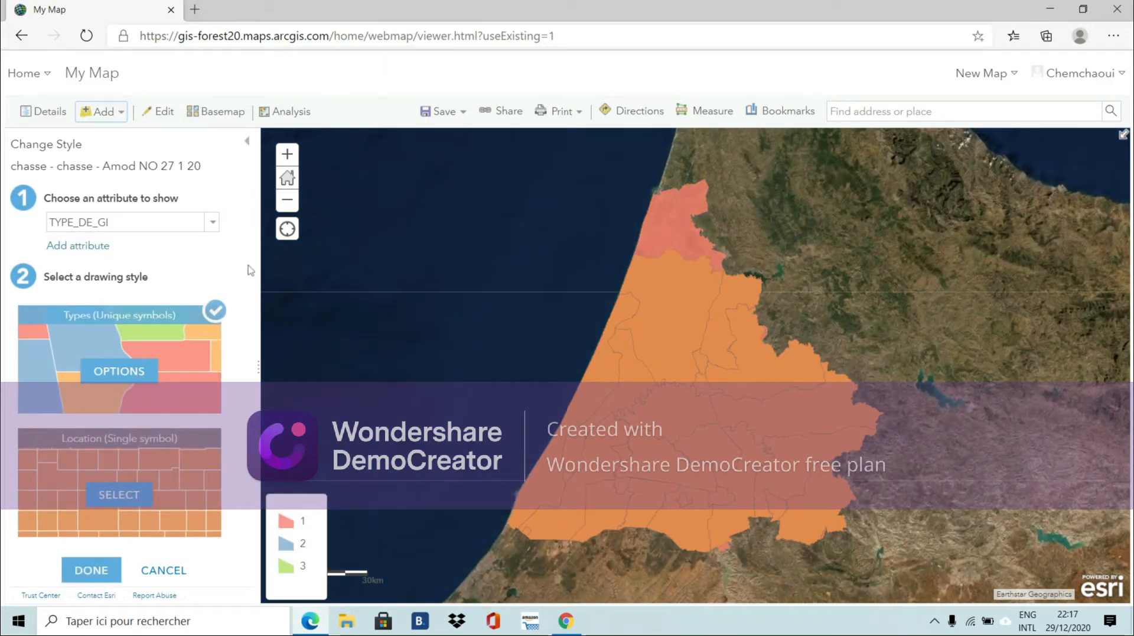
- Style the chasse - Amod NO 27 1 20 layer by the AMODIATAIR attribute with Types (Unique symbols)
click(212, 222)
scroll(126, 299, up, 2)
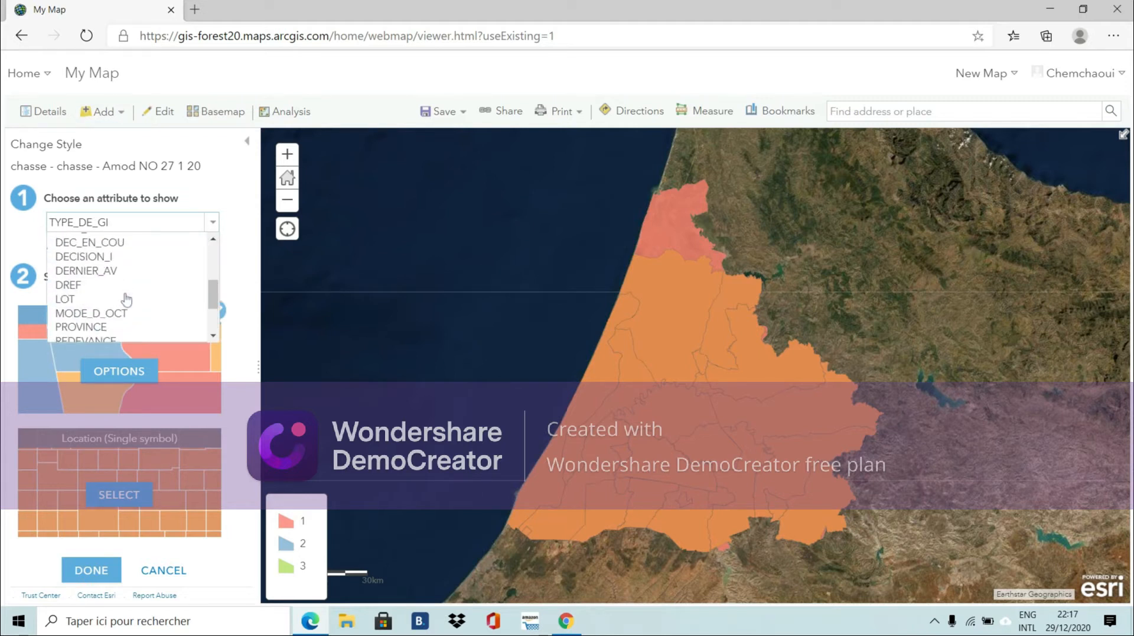
scroll(126, 299, up, 3)
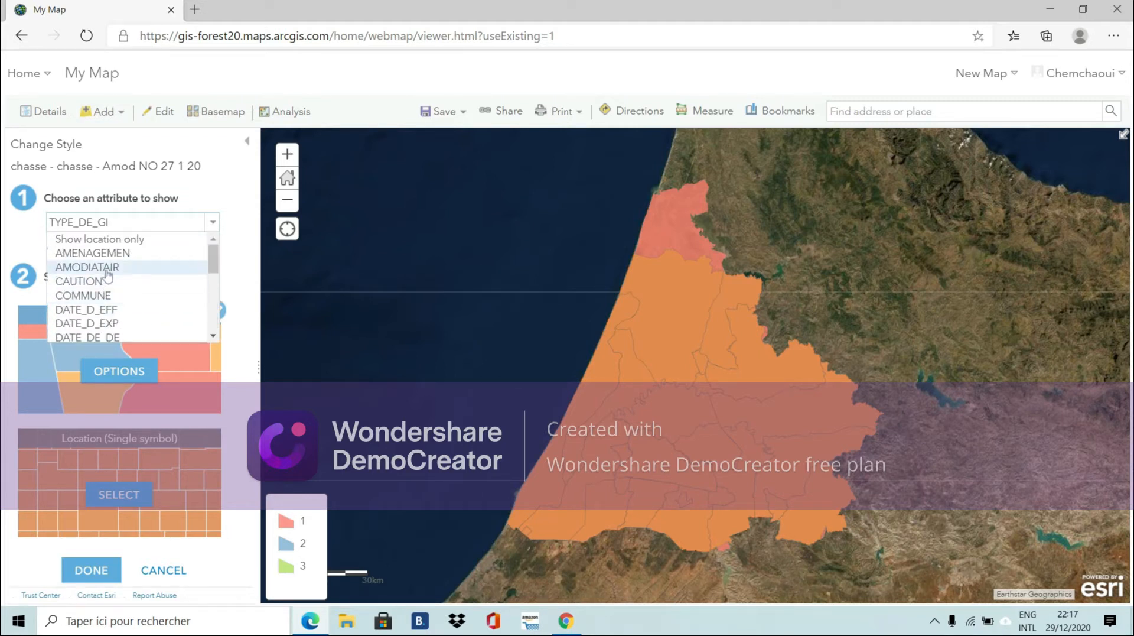
click(142, 267)
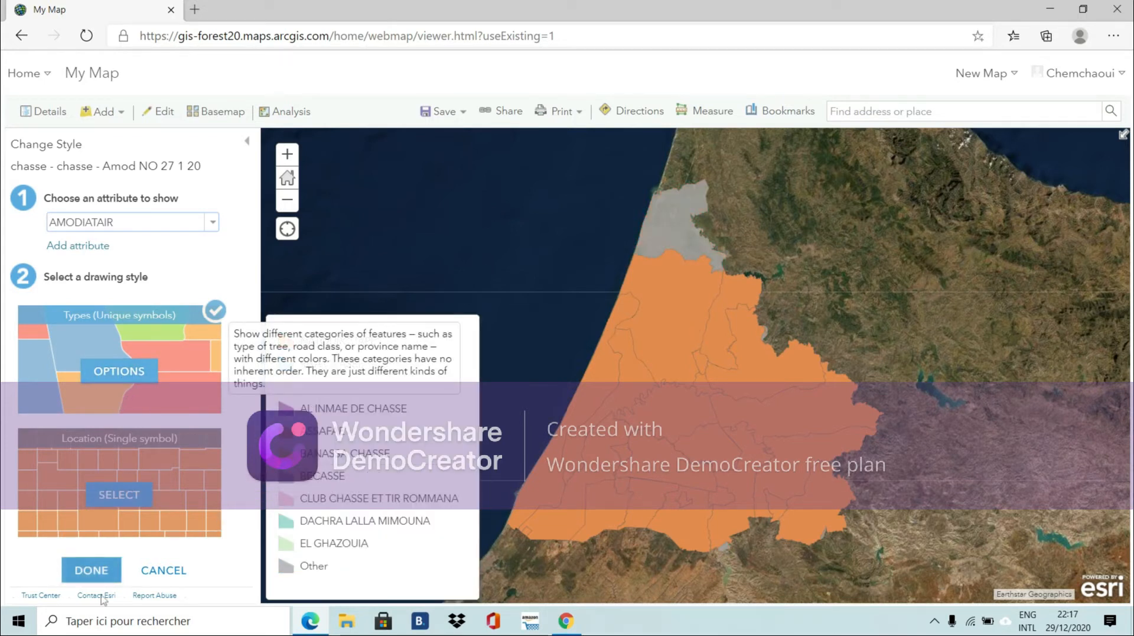
click(93, 571)
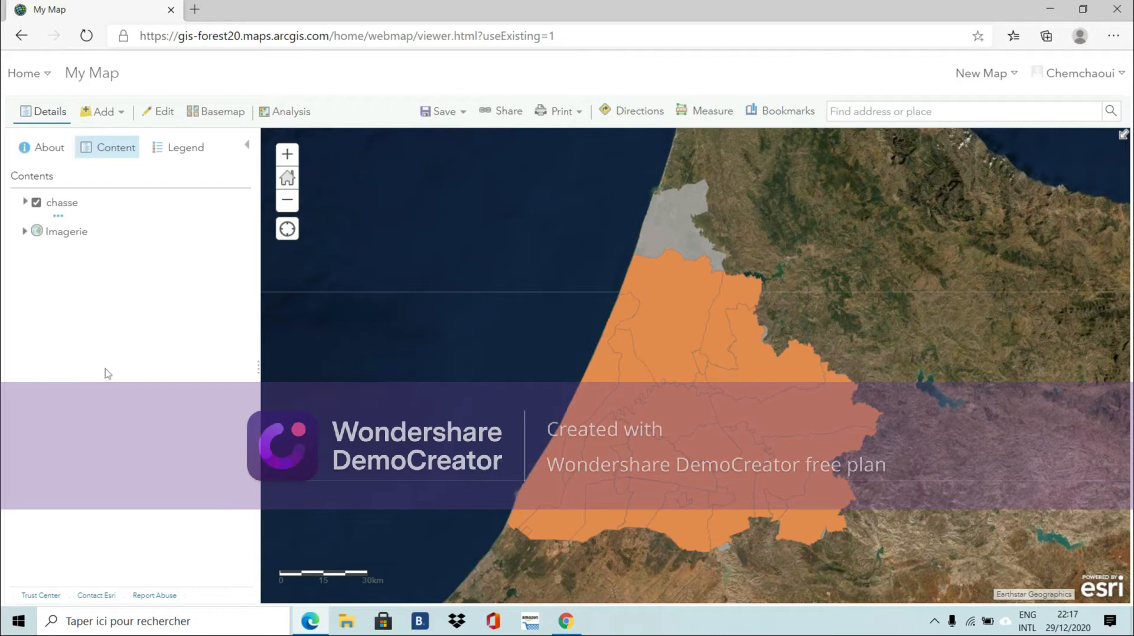
- Expand the chasse layer group and hide its chasse - JR NO 18 21 sublayer
click(58, 215)
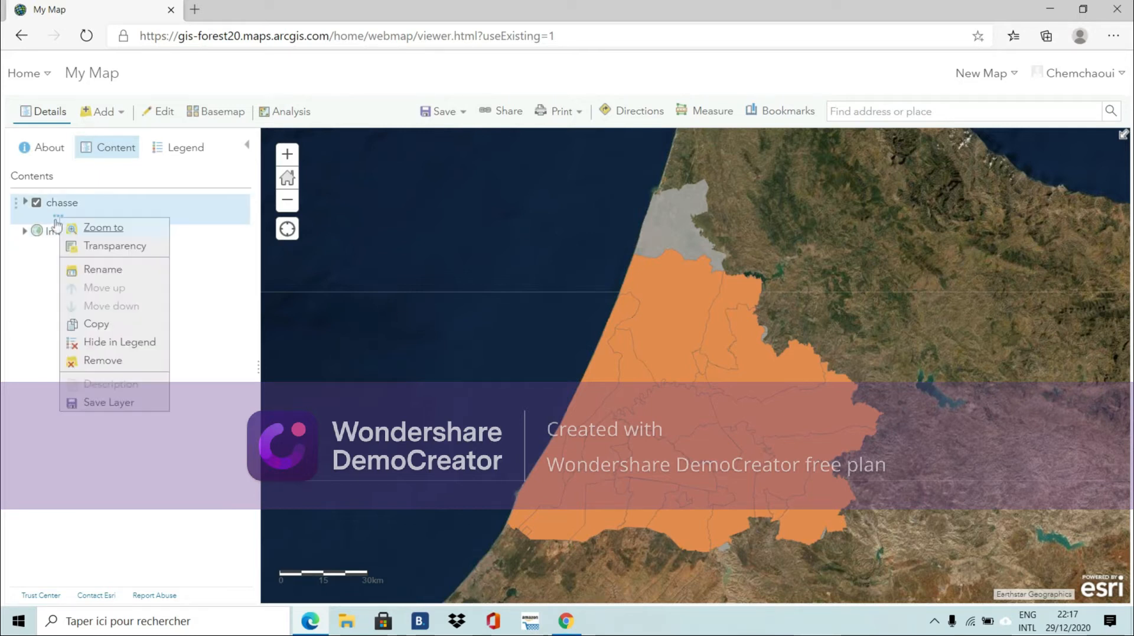
click(22, 204)
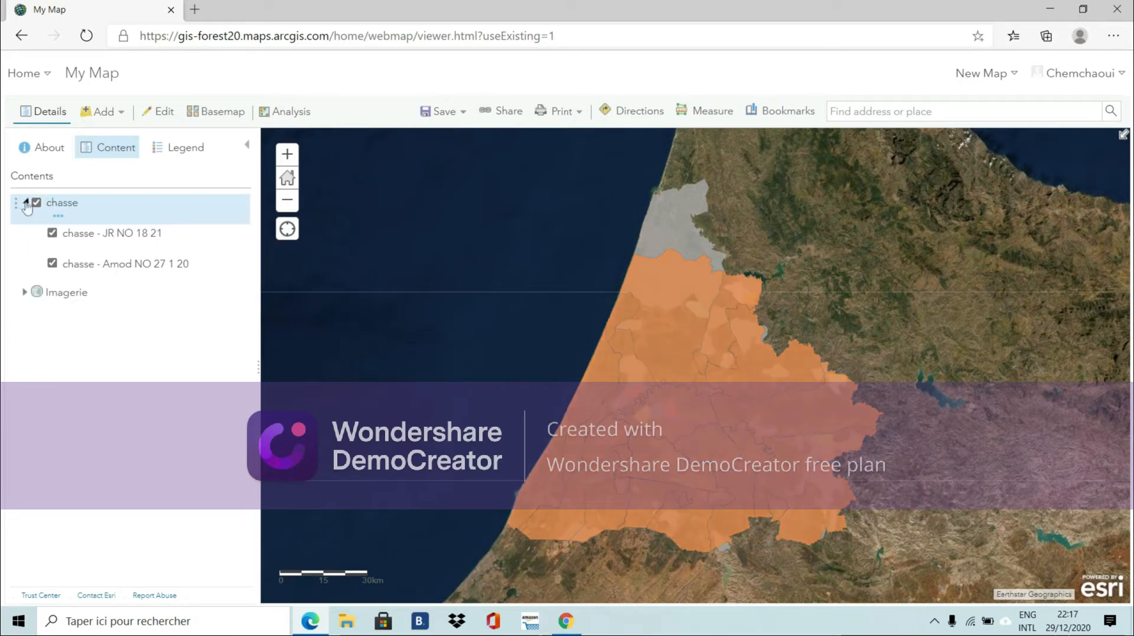
click(53, 234)
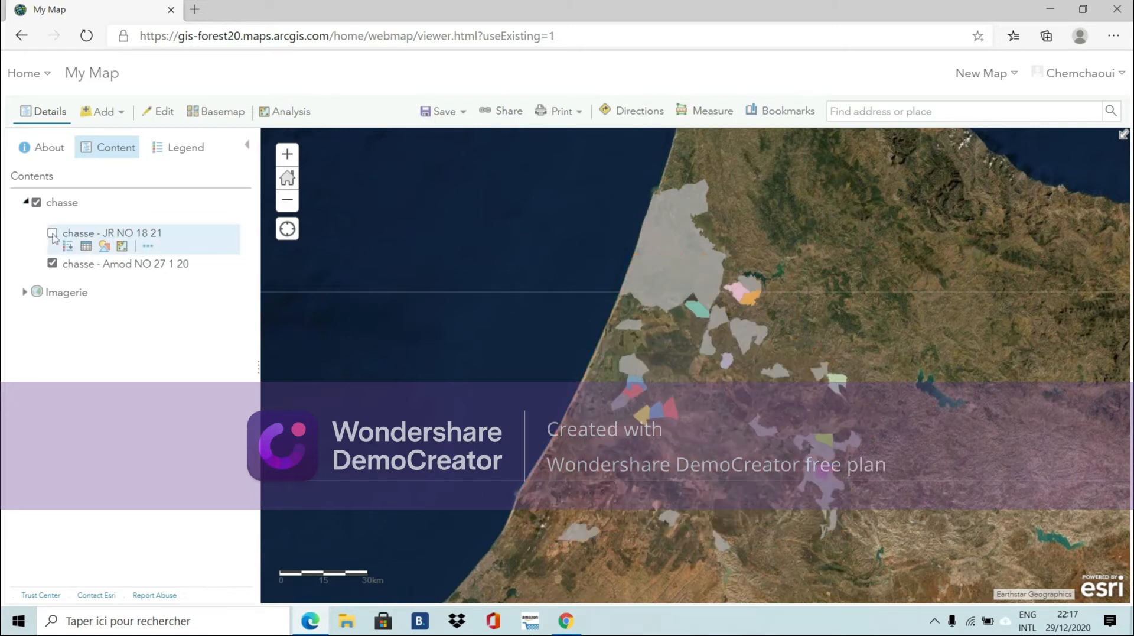
click(53, 233)
click(53, 233)
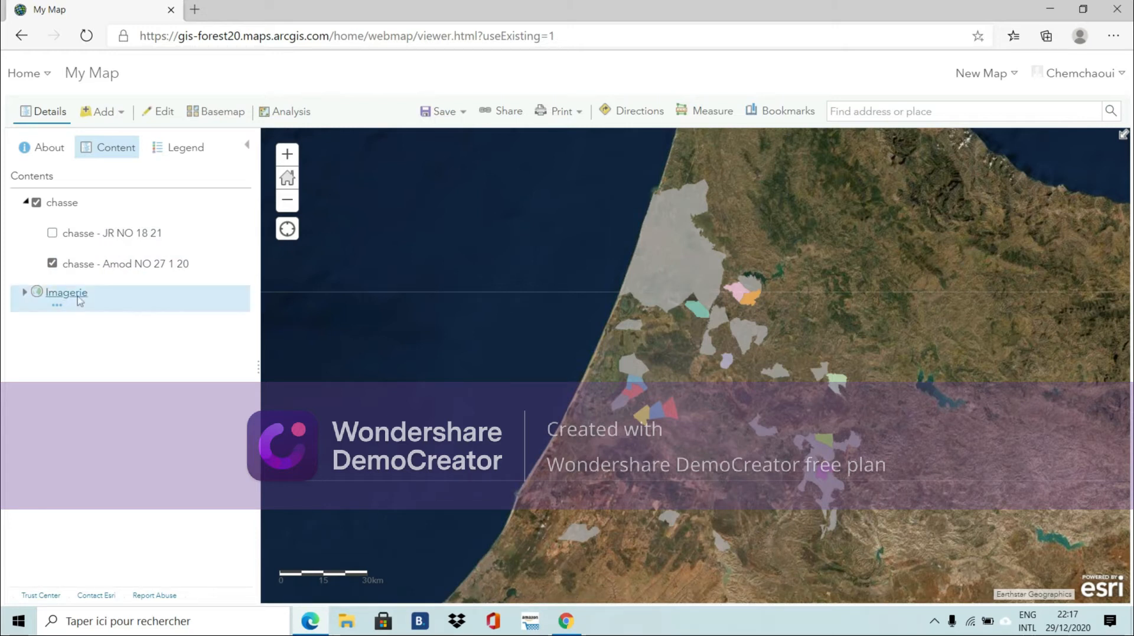
- Alternate the visibility of the chasse - Amod NO 27 1 20 and chasse - JR NO 18 21 sublayers to compare them
click(52, 263)
click(52, 234)
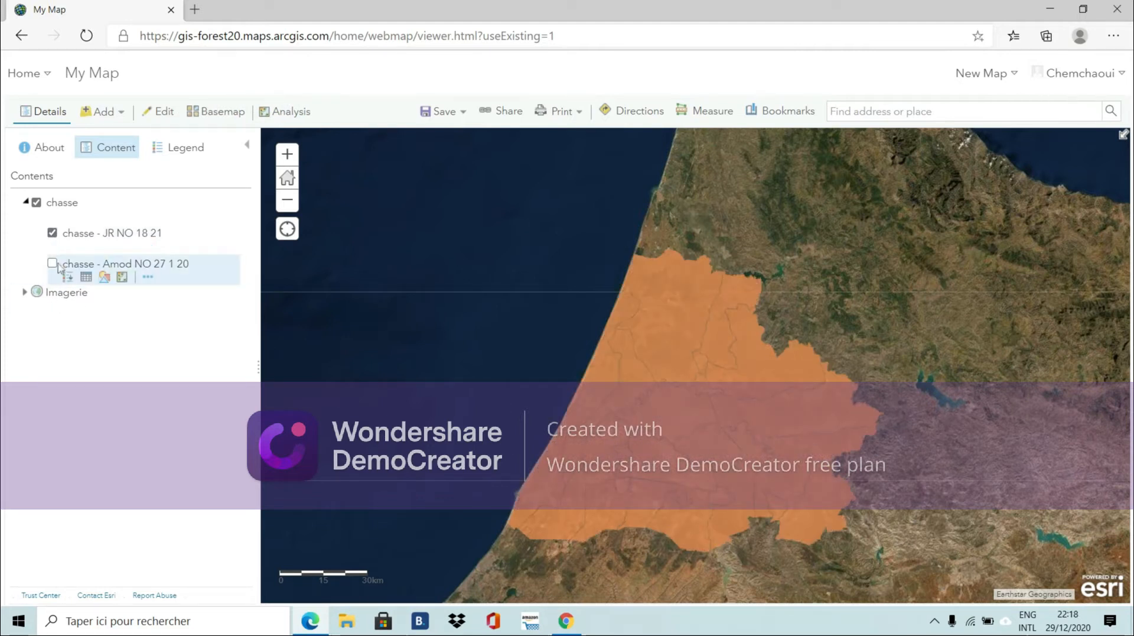
click(52, 233)
click(52, 263)
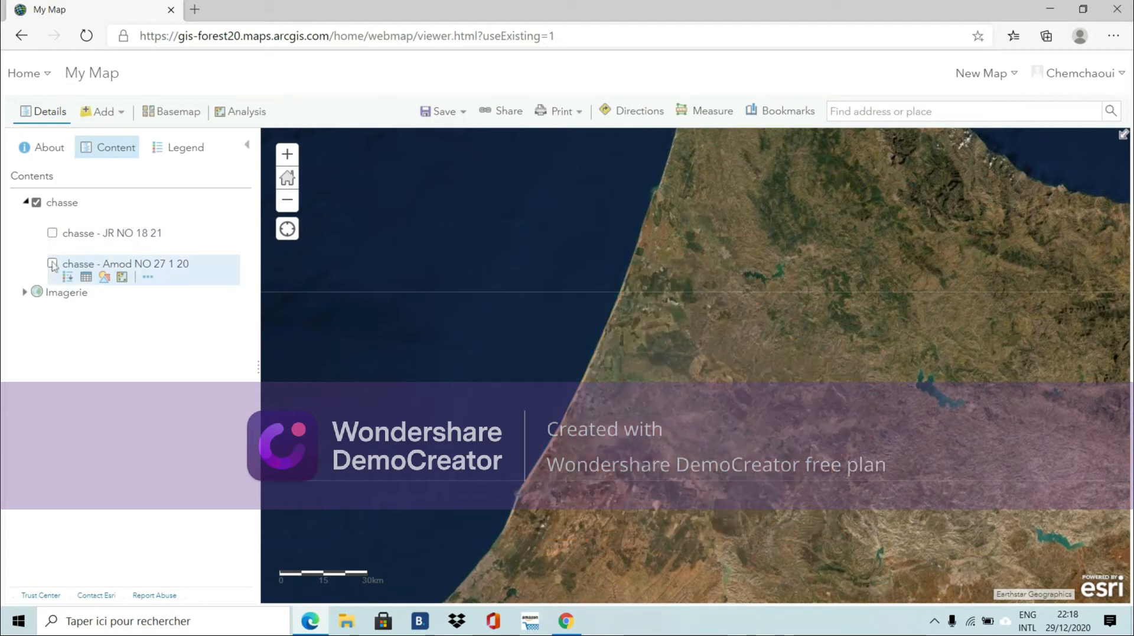
- Show both chasse sublayers and save the map with the title chasse2020 and the tag chasse
click(52, 233)
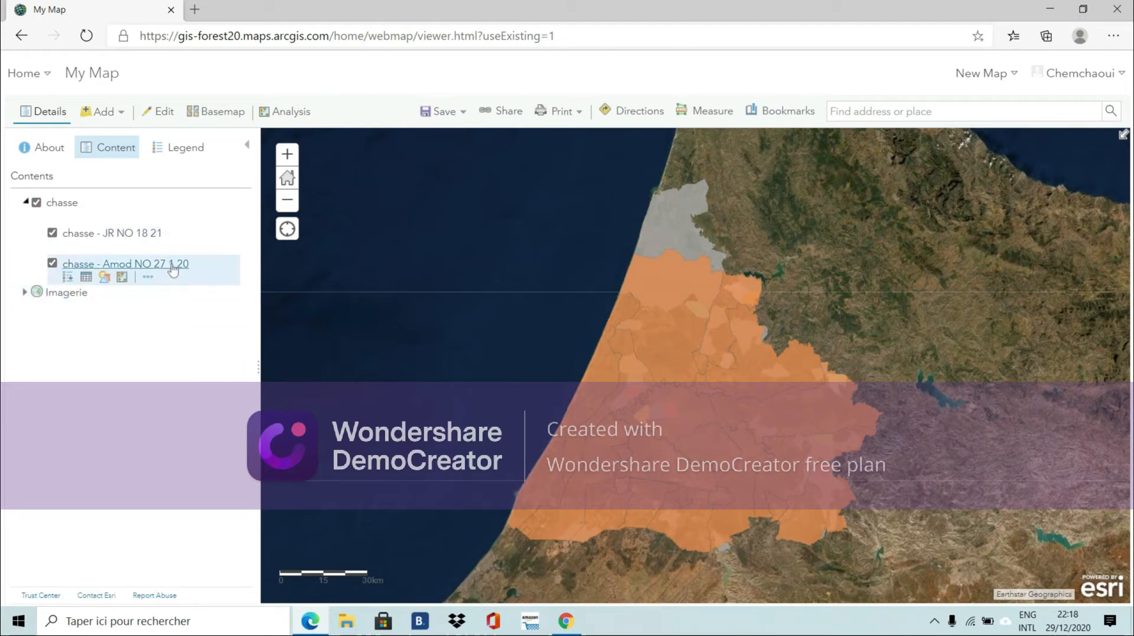
click(442, 111)
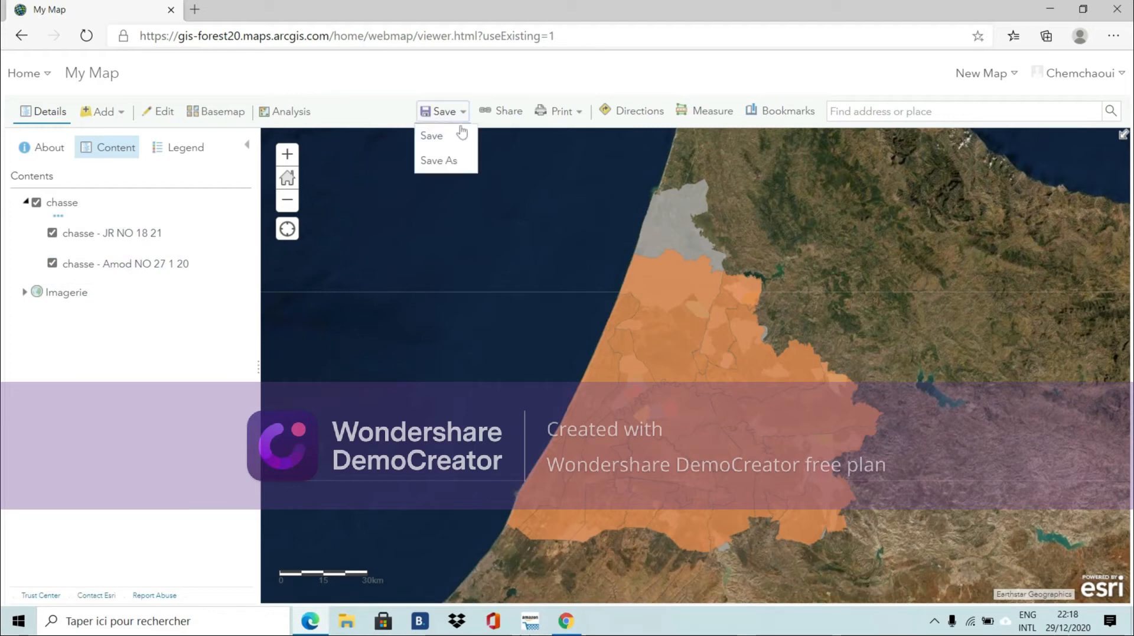
click(448, 160)
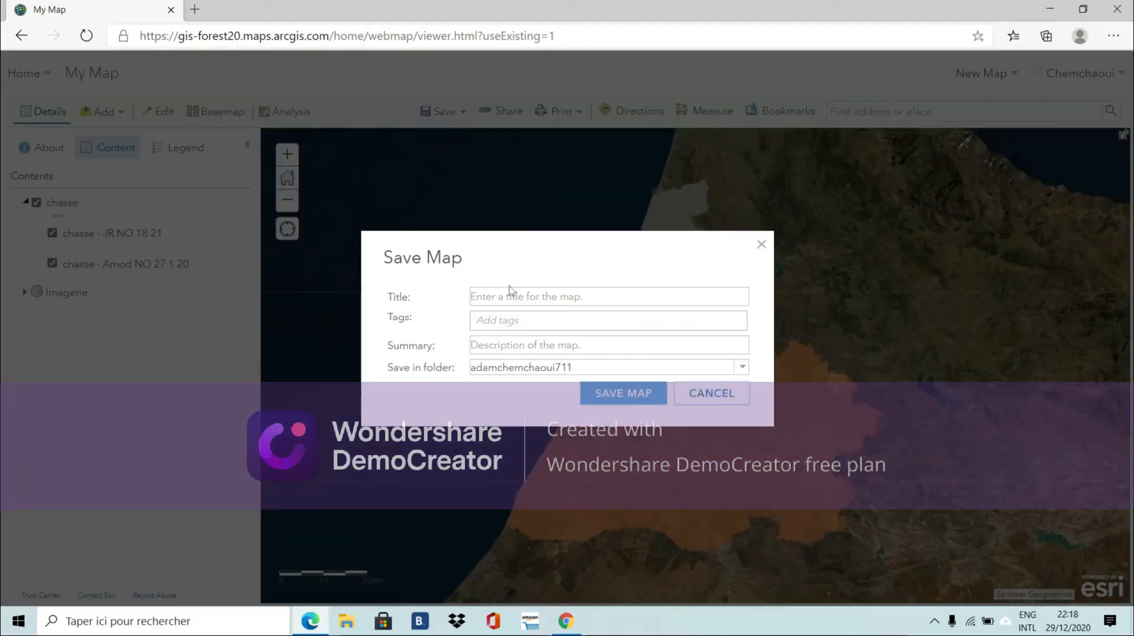
click(510, 290)
text(c)
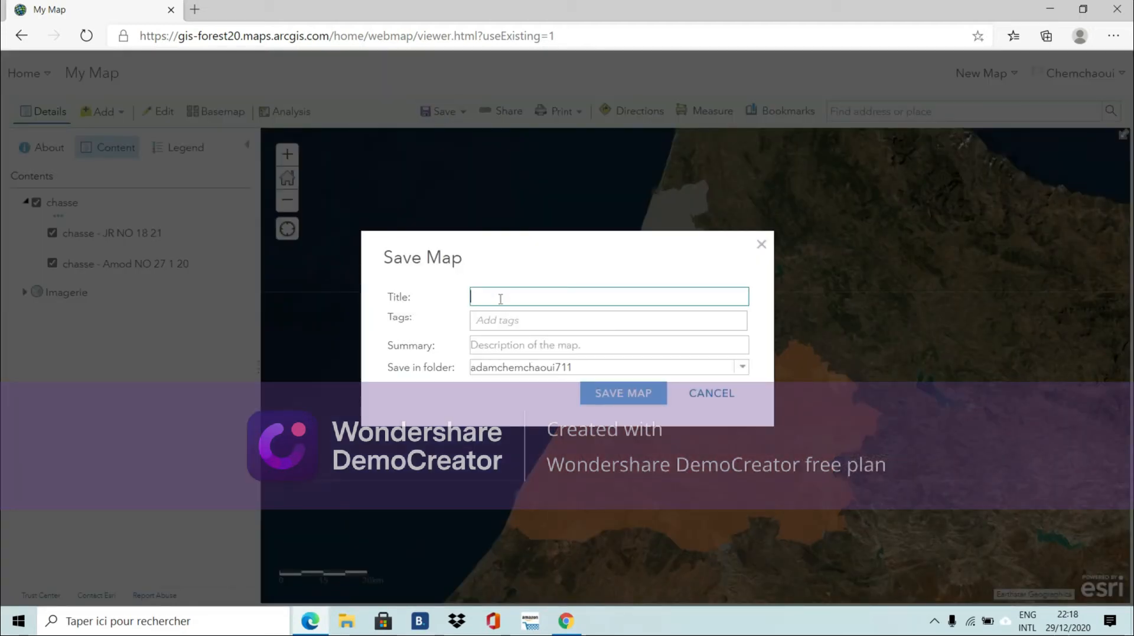
text(hasse)
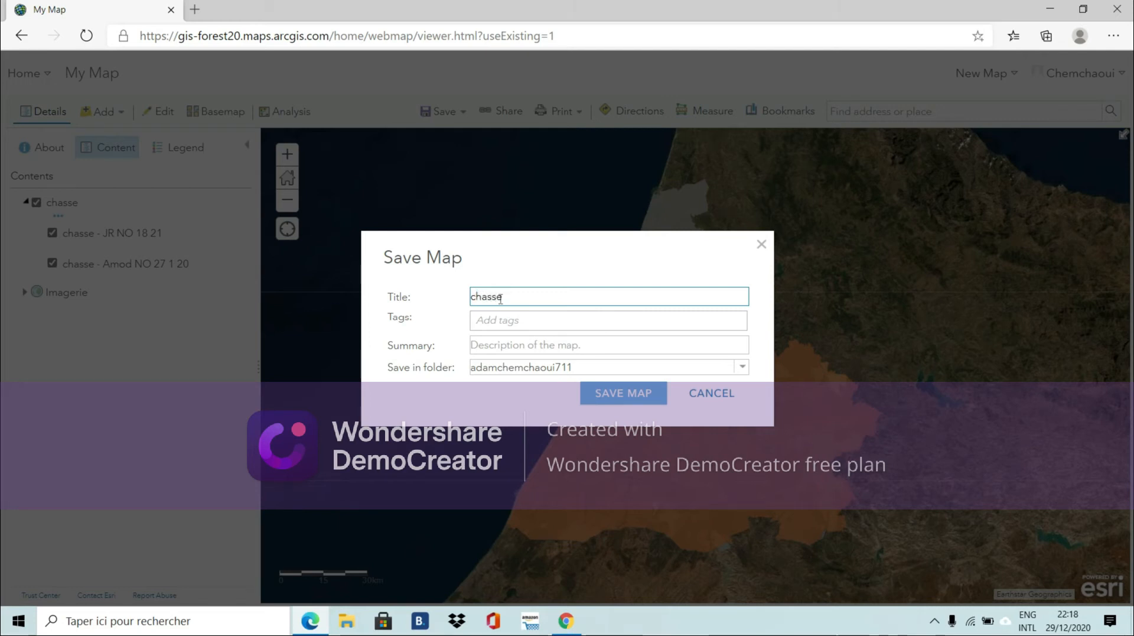
text(2020)
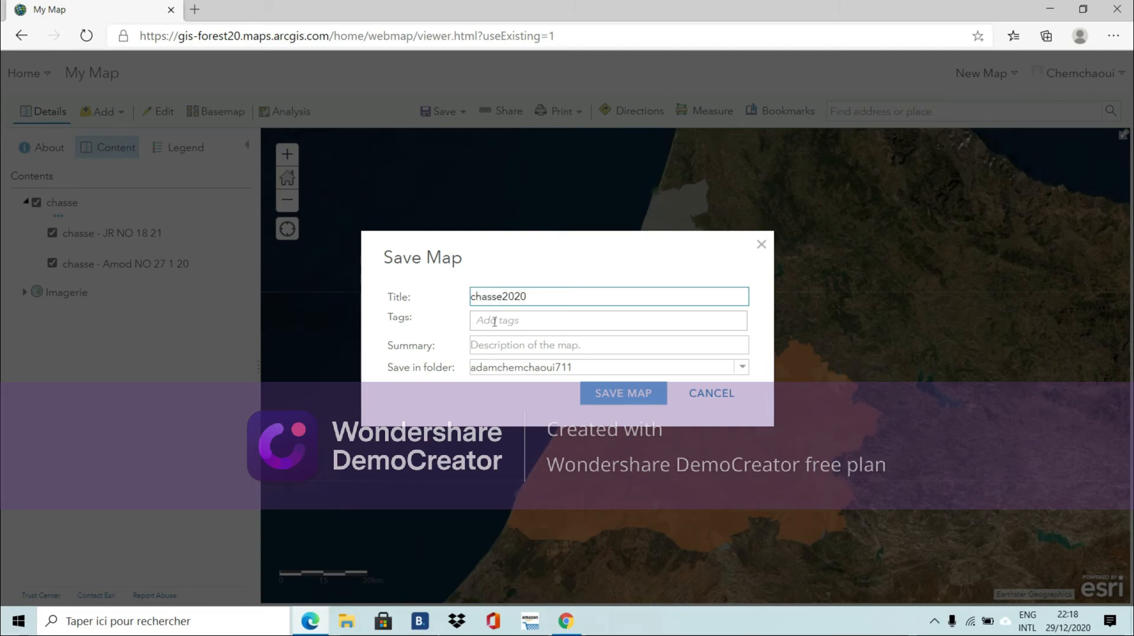
click(495, 321)
text(c)
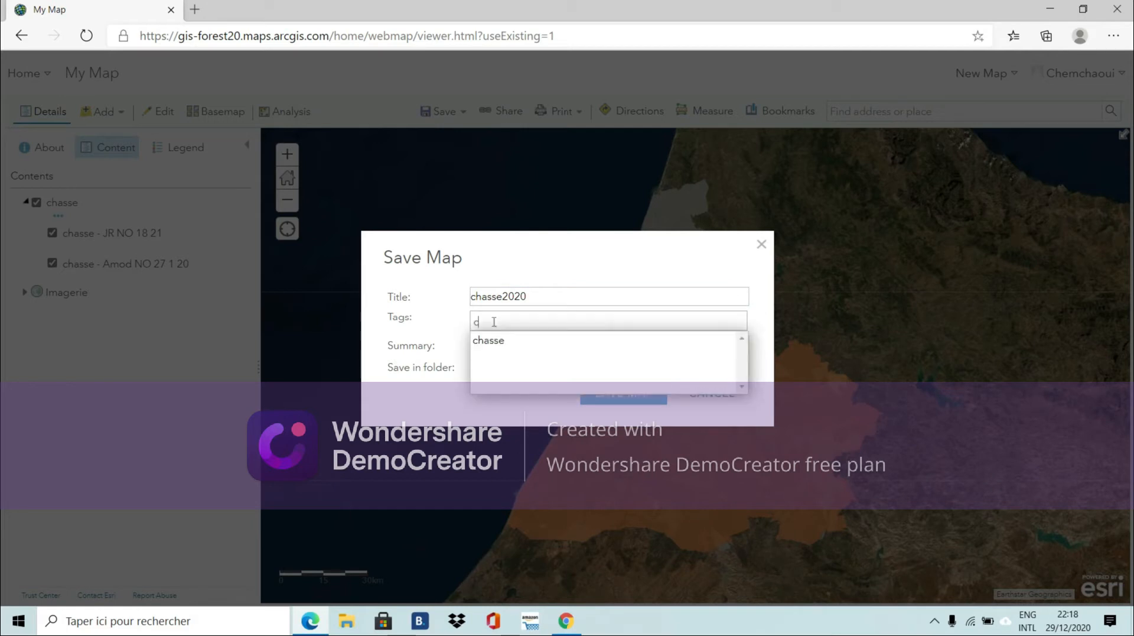
text(hasse)
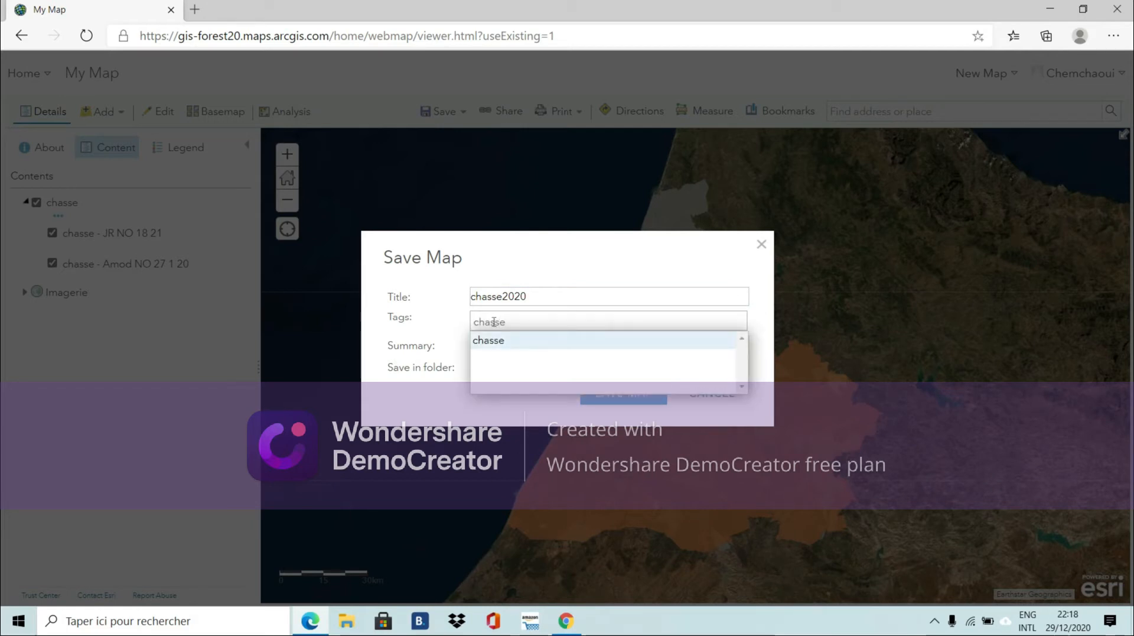
key(Return)
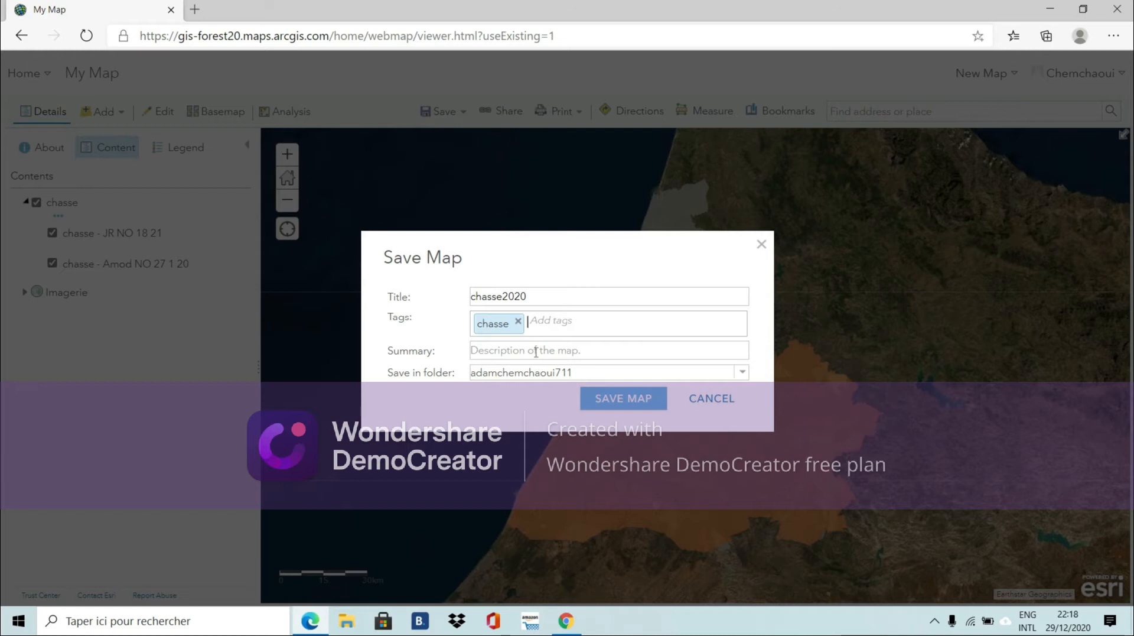
click(623, 400)
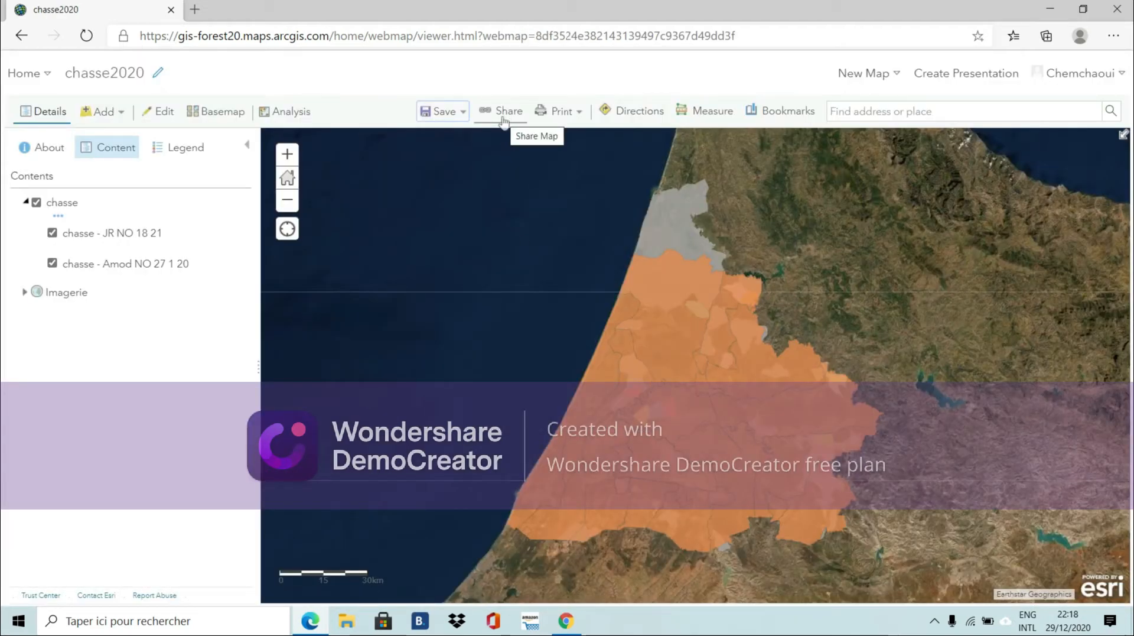
- Share the map with Moroccan Forest GIS lovers and create a Web AppBuilder app from it, shared the same way as the map
click(505, 112)
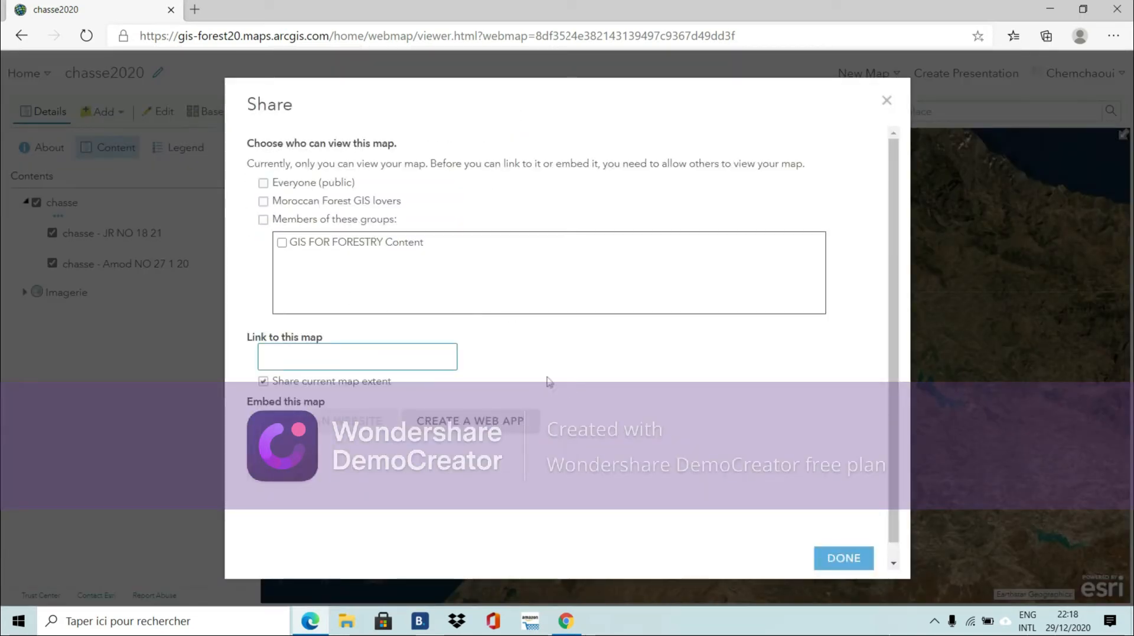
click(263, 201)
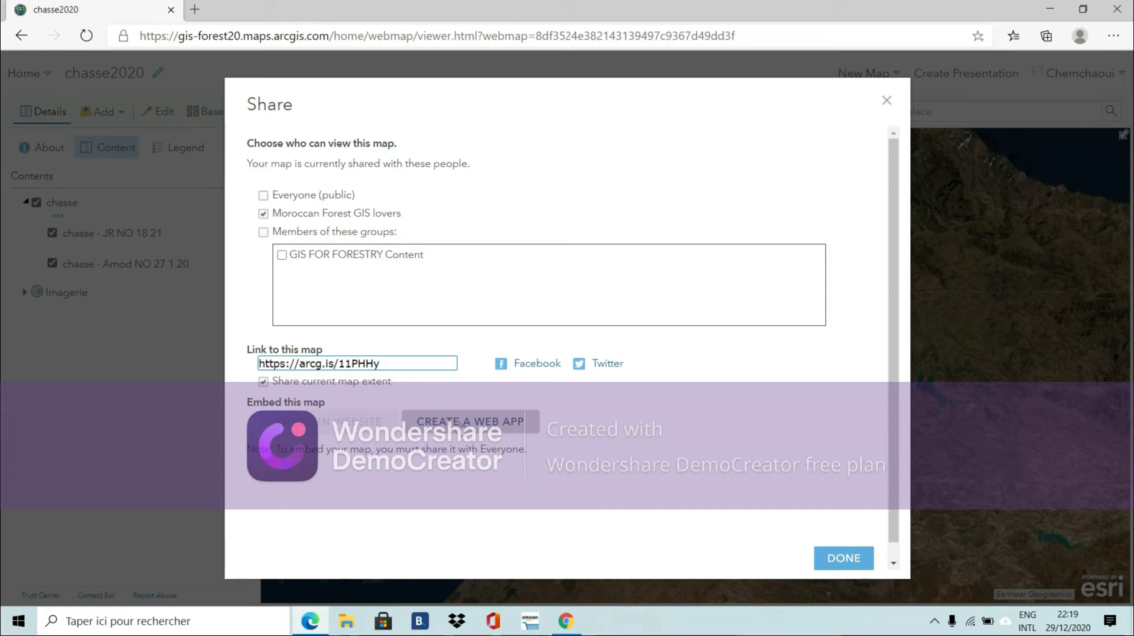
click(461, 422)
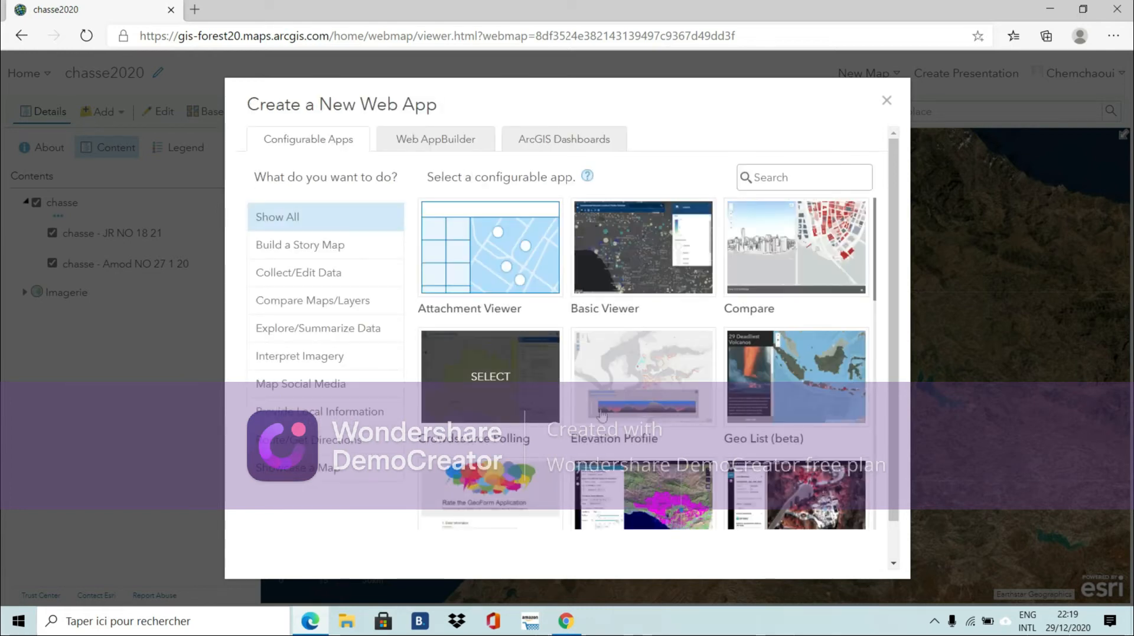
scroll(585, 331, down, 2)
scroll(650, 462, up, 2)
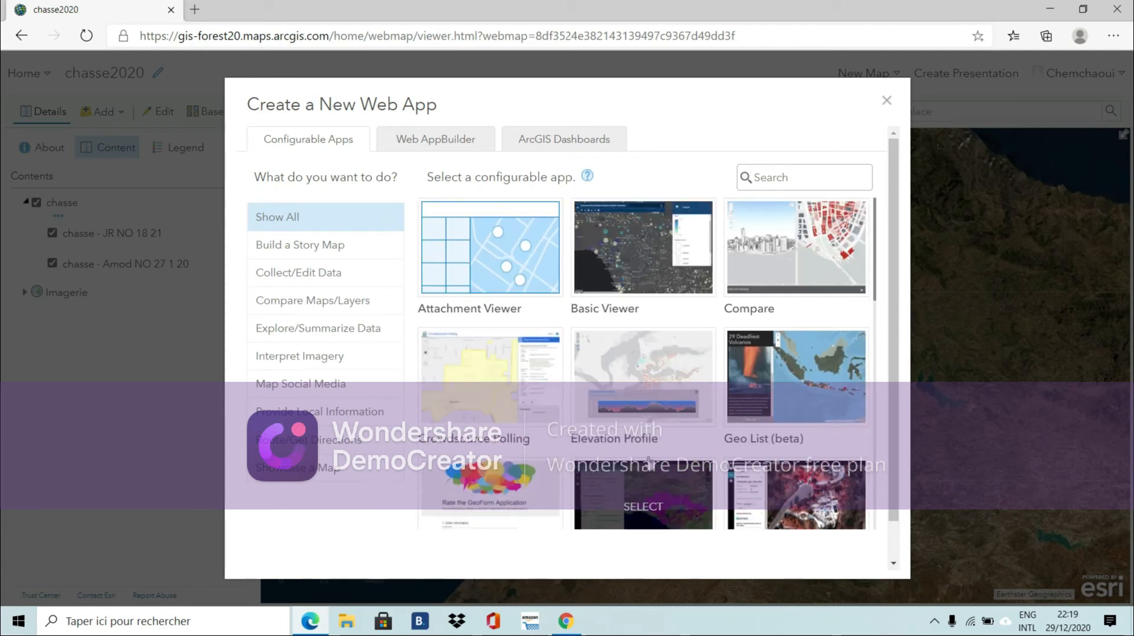
click(449, 139)
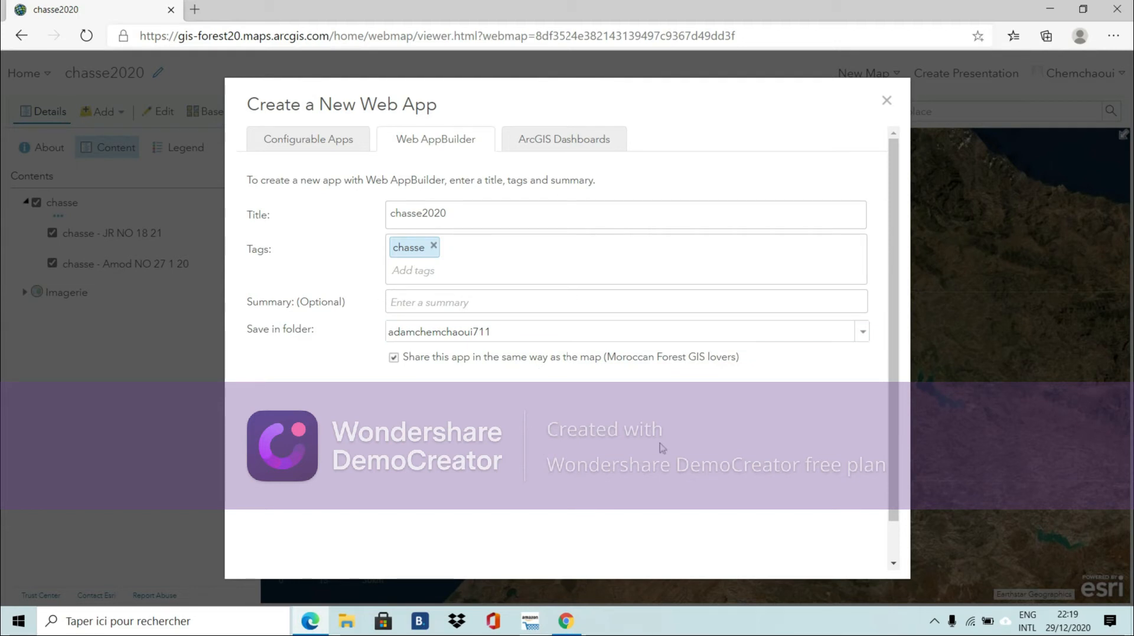
scroll(661, 447, down, 1)
click(746, 547)
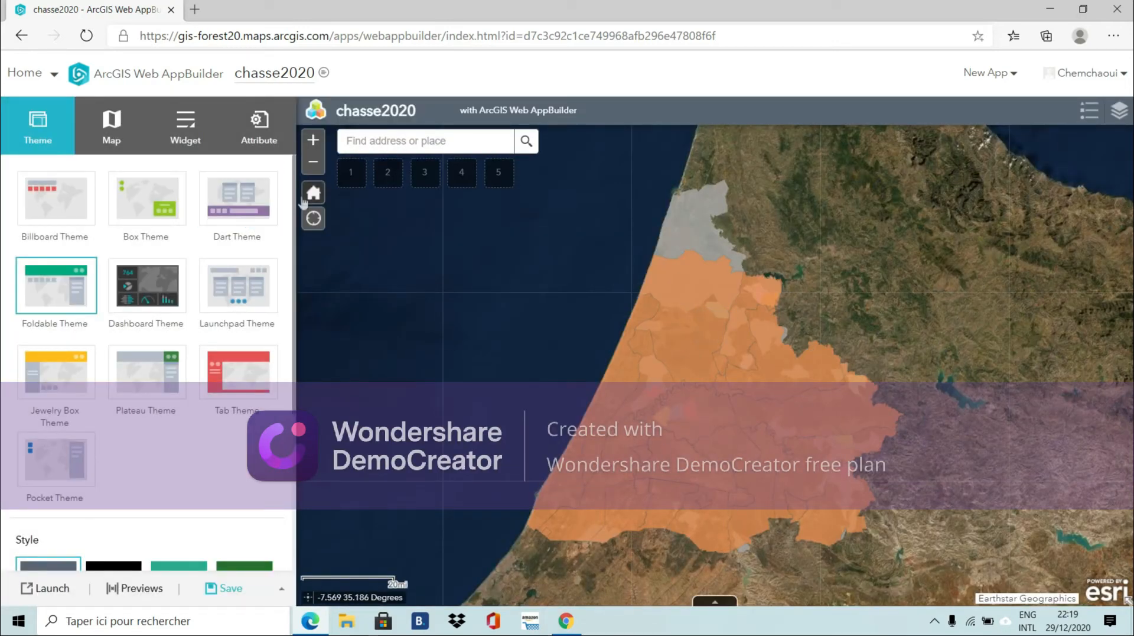
- Check the app's layer list by expanding chasse and switching the JR_NO_18_21 and Amod_NO_27_1_20 sublayers off and on
click(1119, 113)
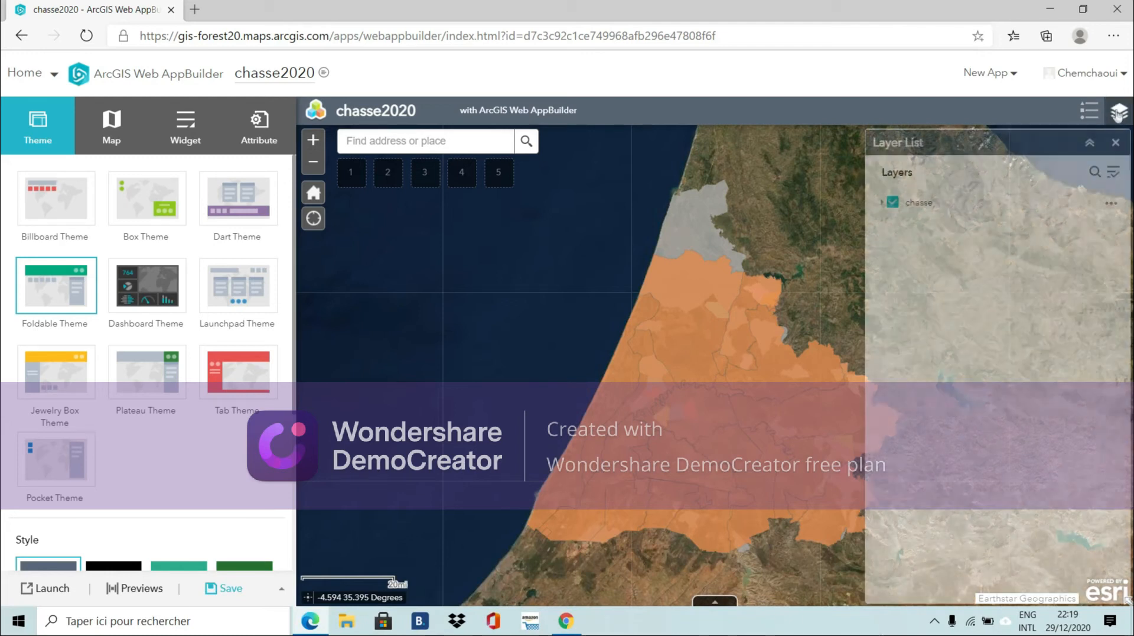
click(882, 203)
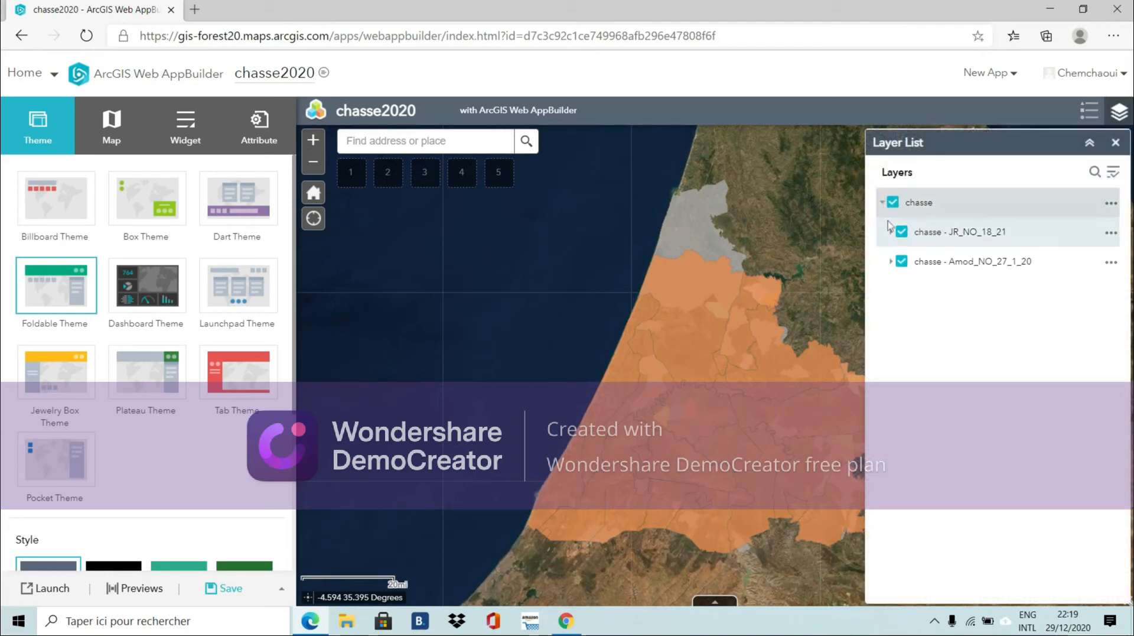
click(890, 232)
click(902, 233)
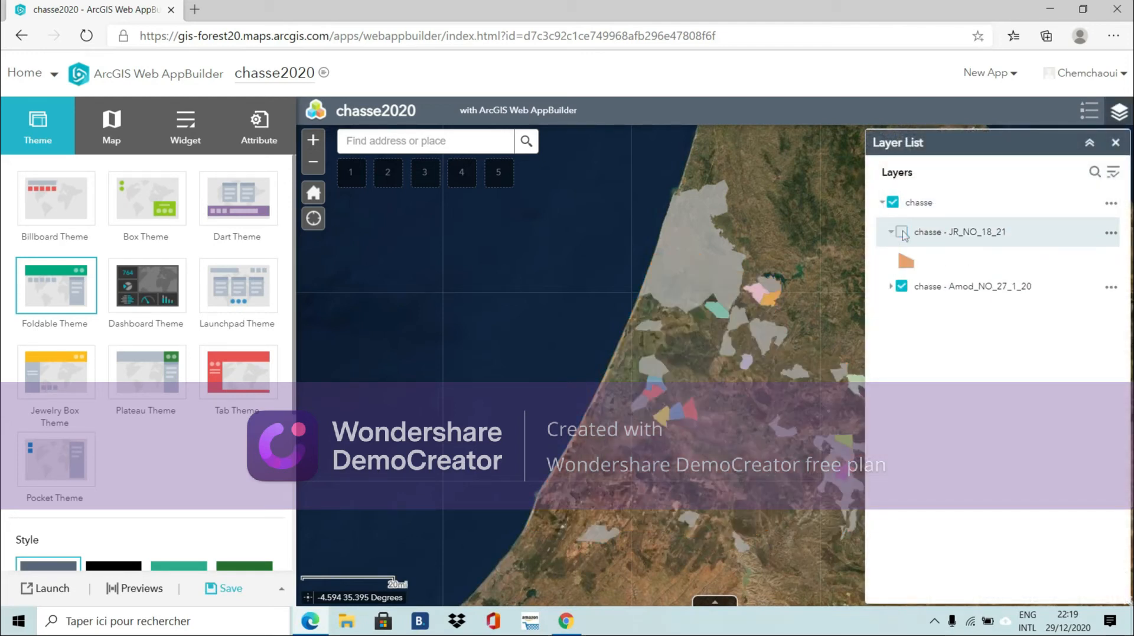
click(902, 286)
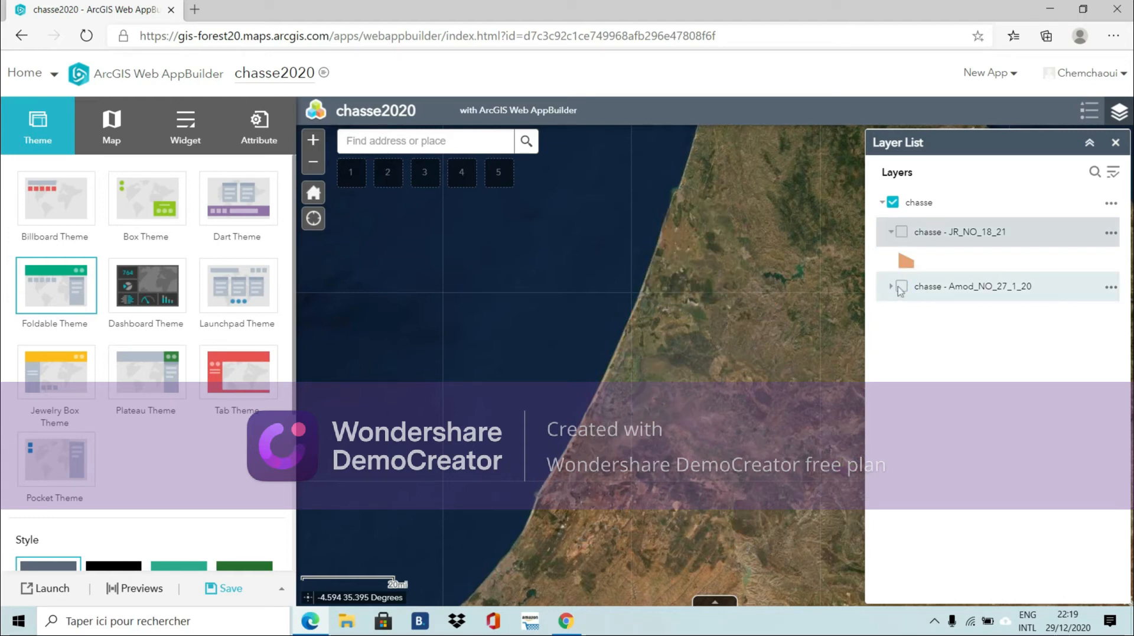
click(901, 286)
click(902, 231)
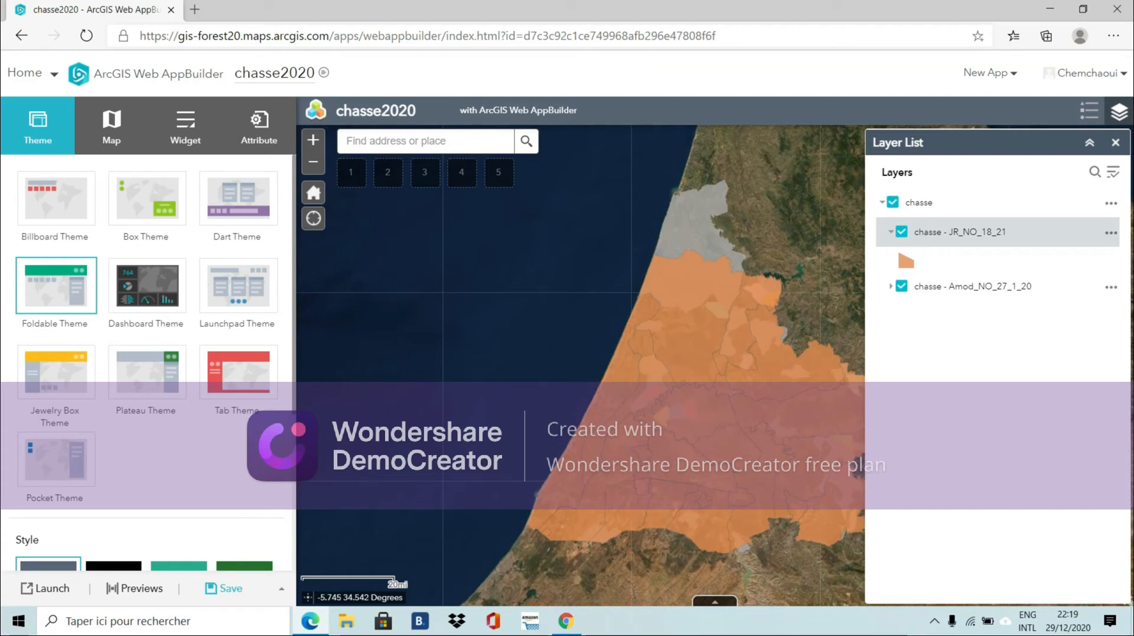
click(1115, 145)
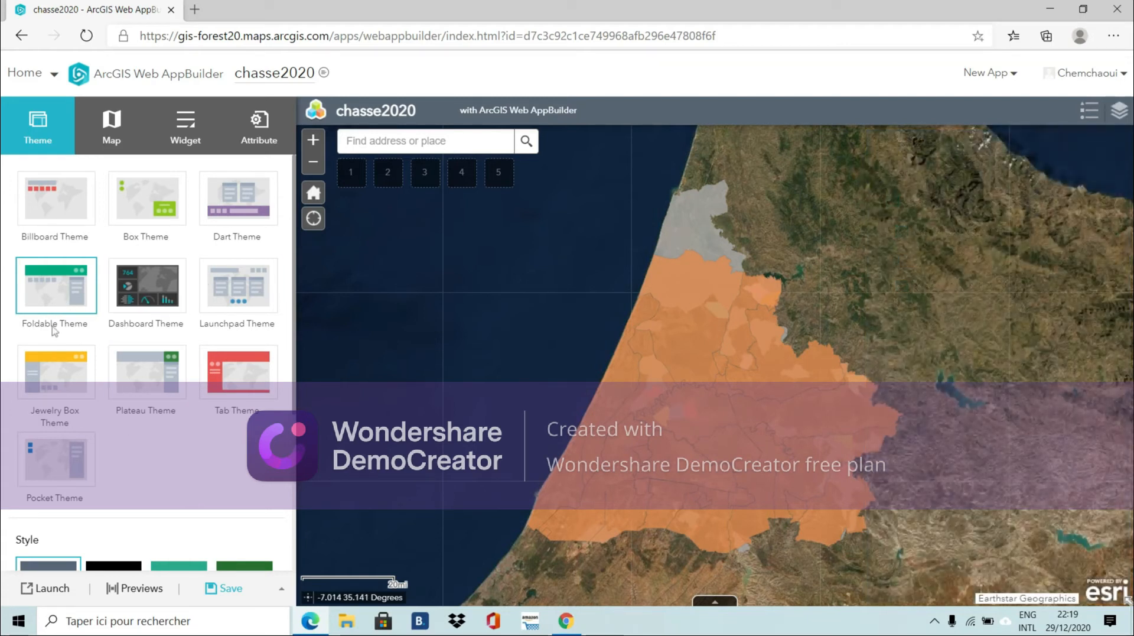
- Apply the Jewelry Box Theme to the app and collapse its empty widget panel
click(52, 384)
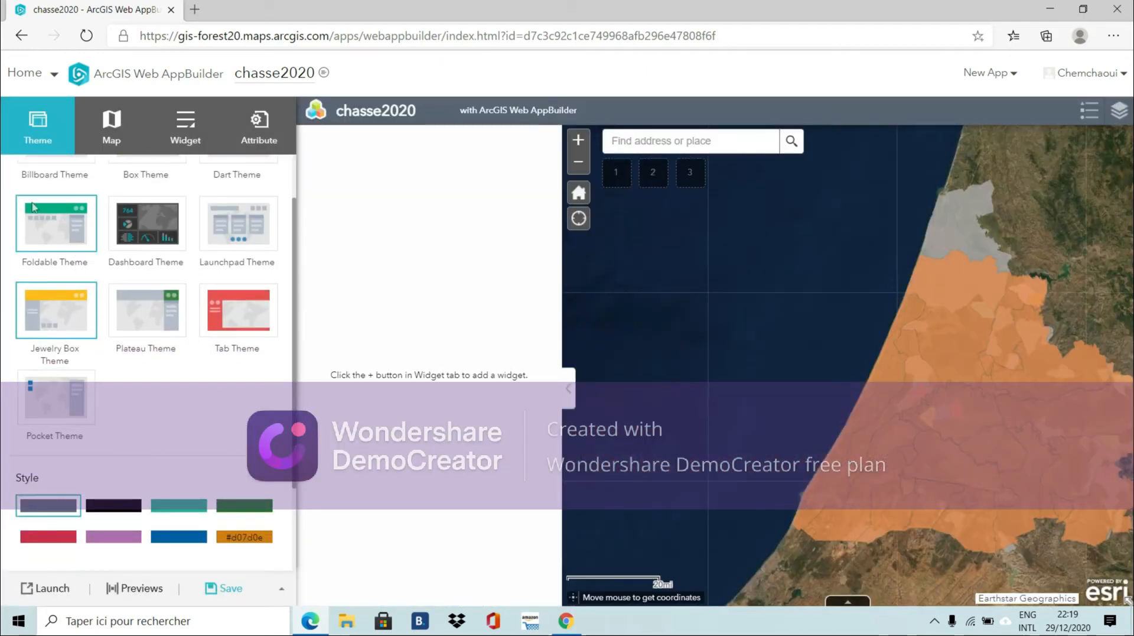
scroll(105, 406, down, 2)
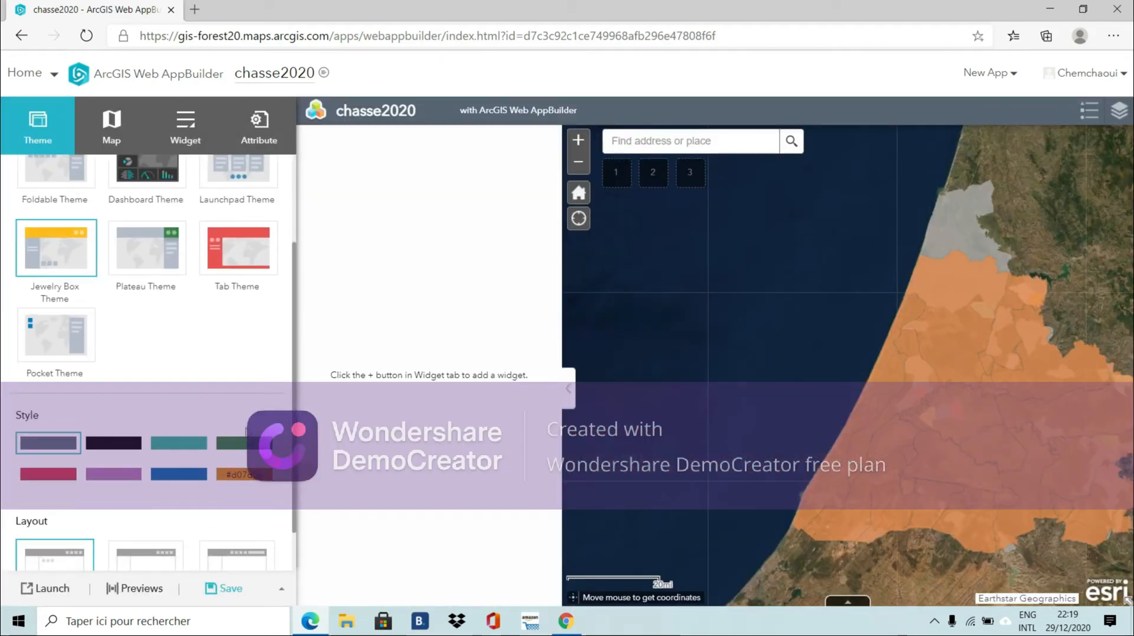
scroll(225, 426, up, 2)
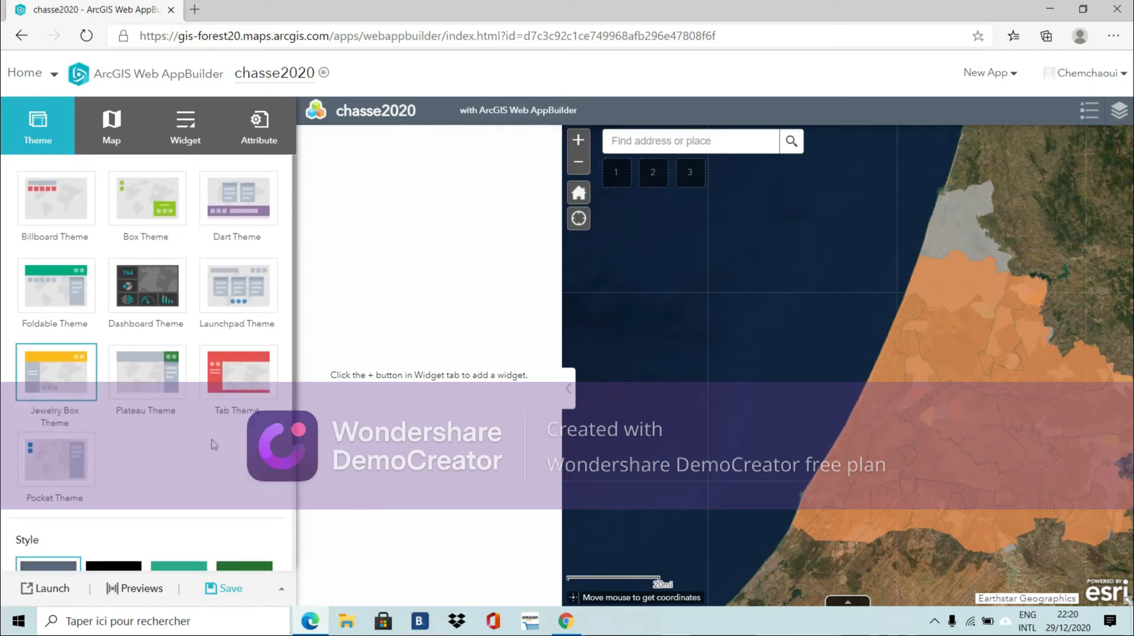
click(570, 401)
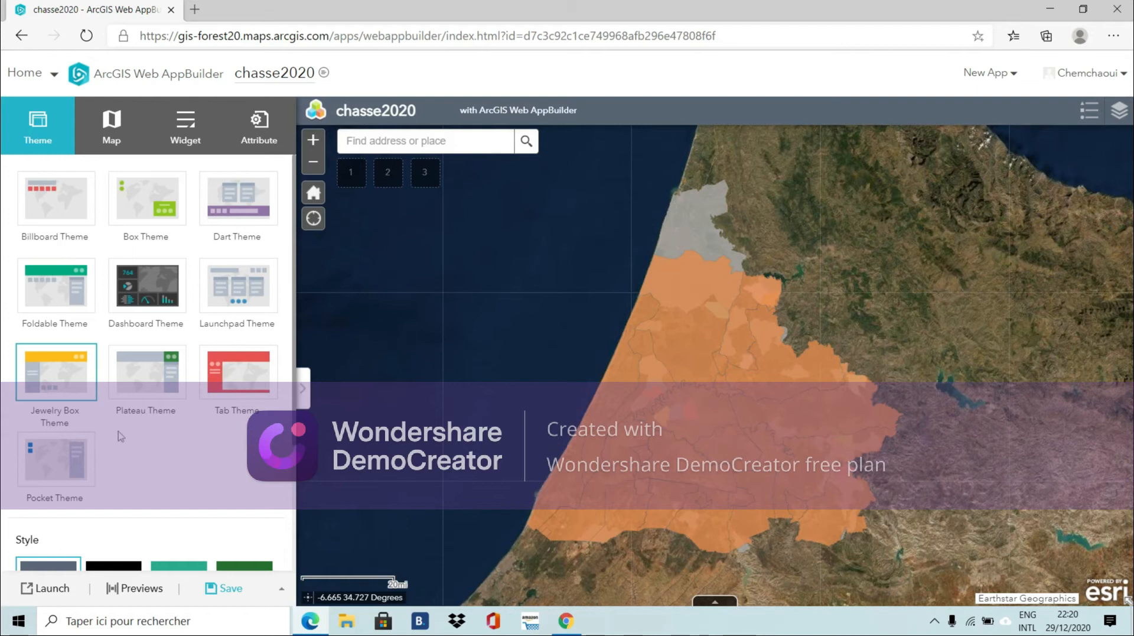
- Save the app with the red style and the second layout, with the widget panel collapsed
scroll(120, 436, down, 3)
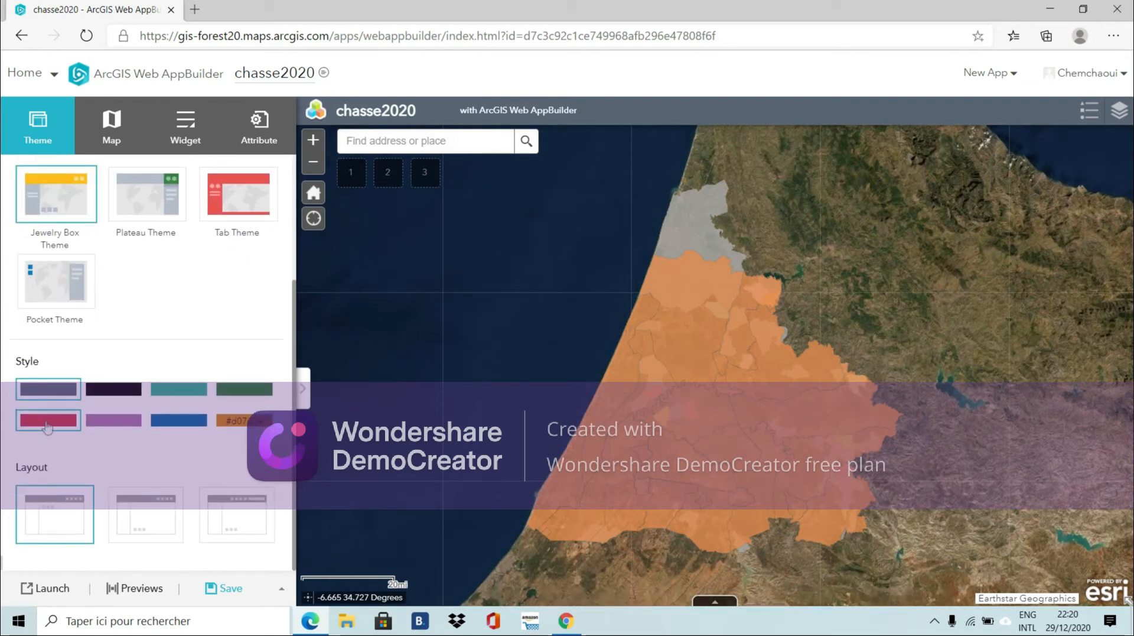
click(47, 423)
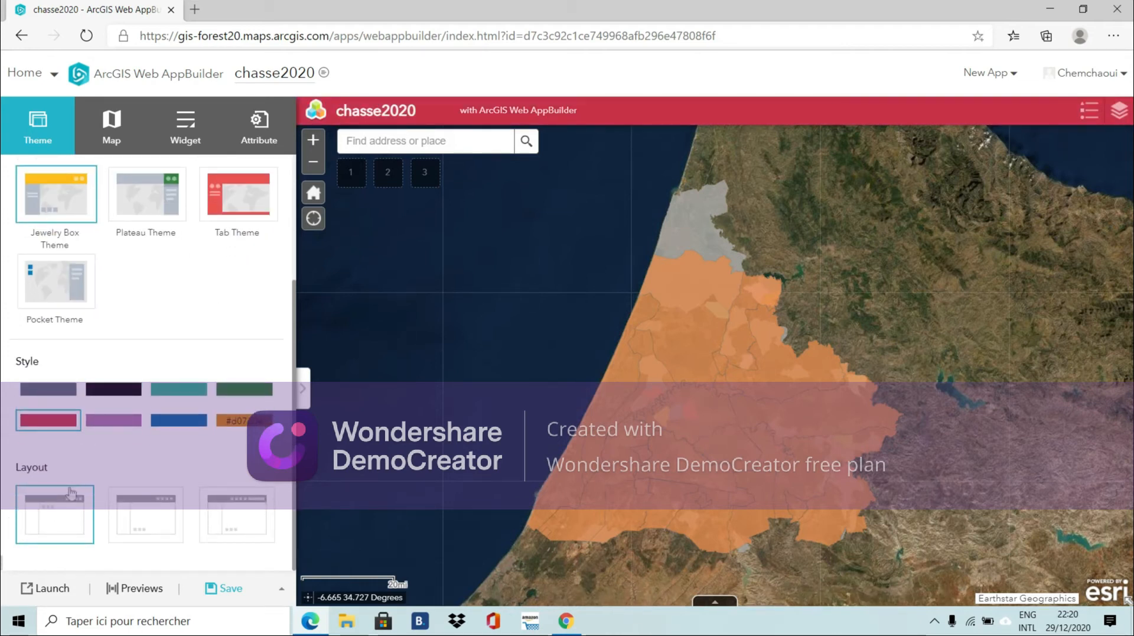
click(136, 533)
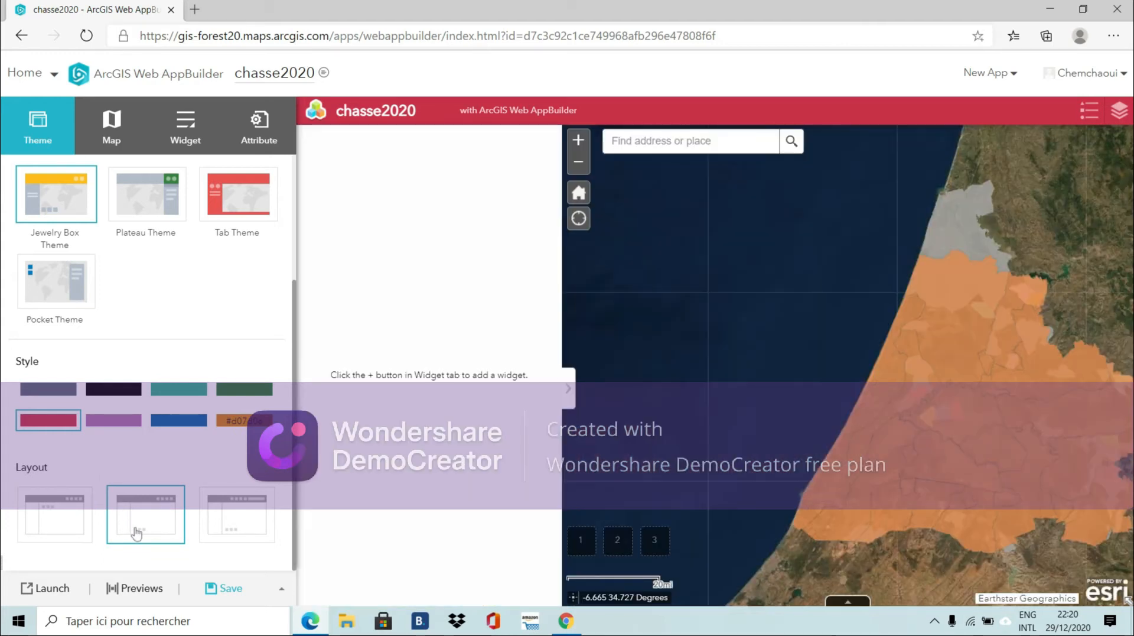
click(567, 390)
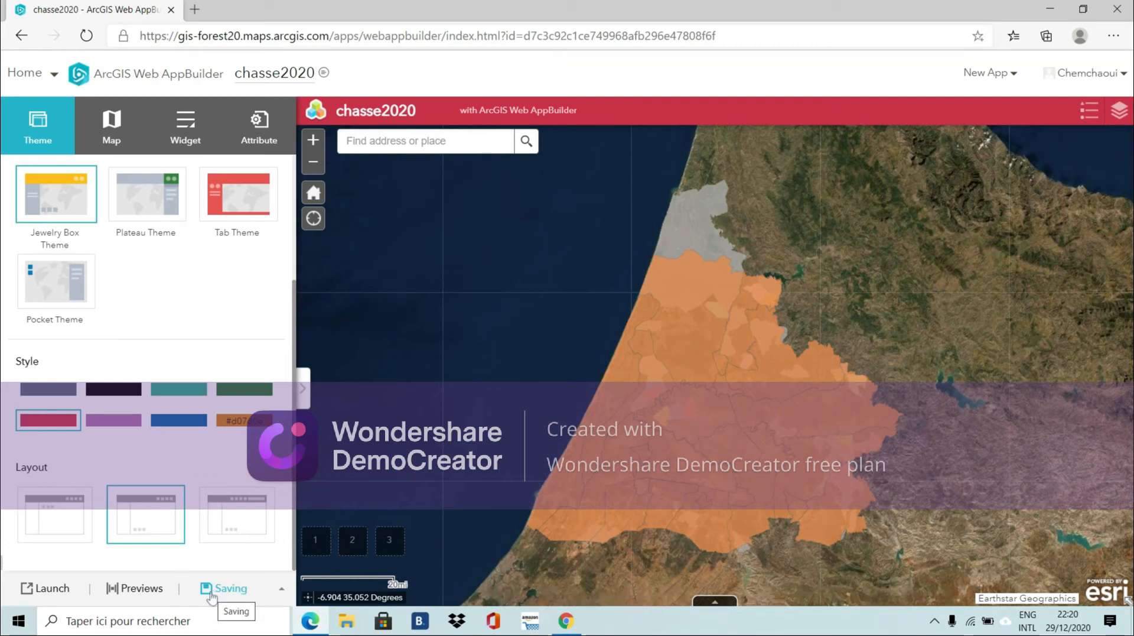
- Preview the app in the mobile device view and open the account's Content page to review the saved items
click(126, 593)
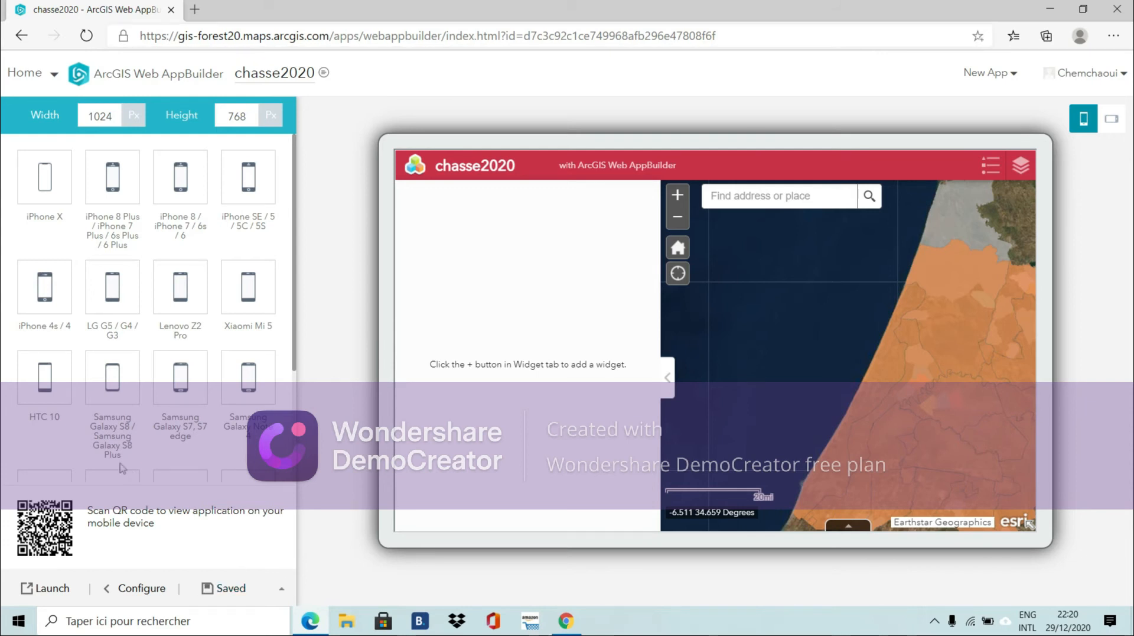
click(113, 594)
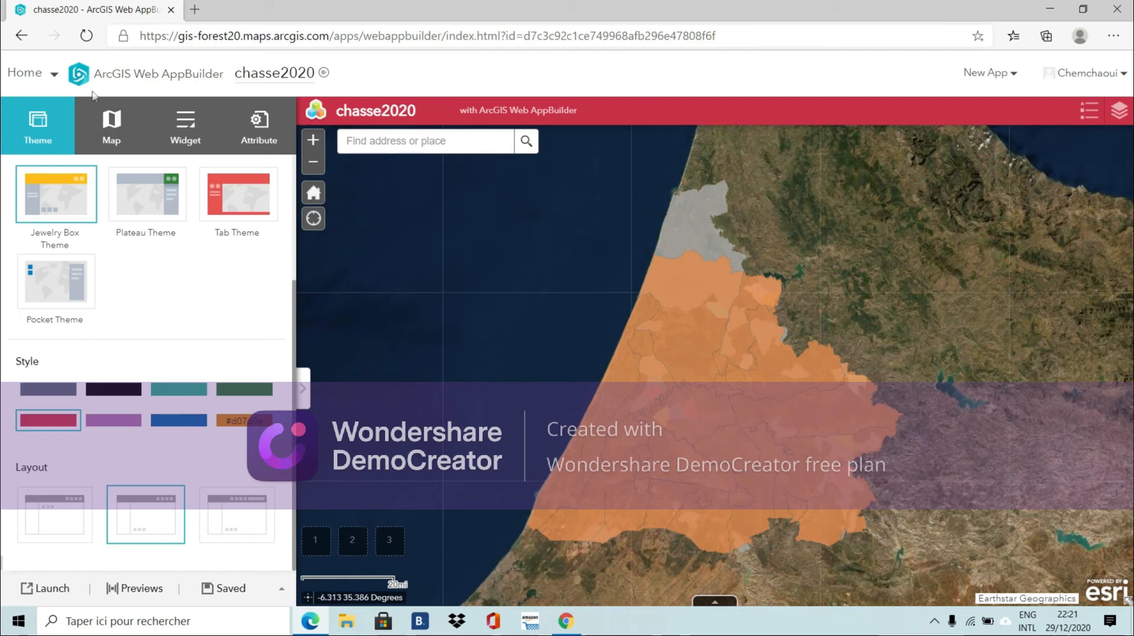
click(46, 78)
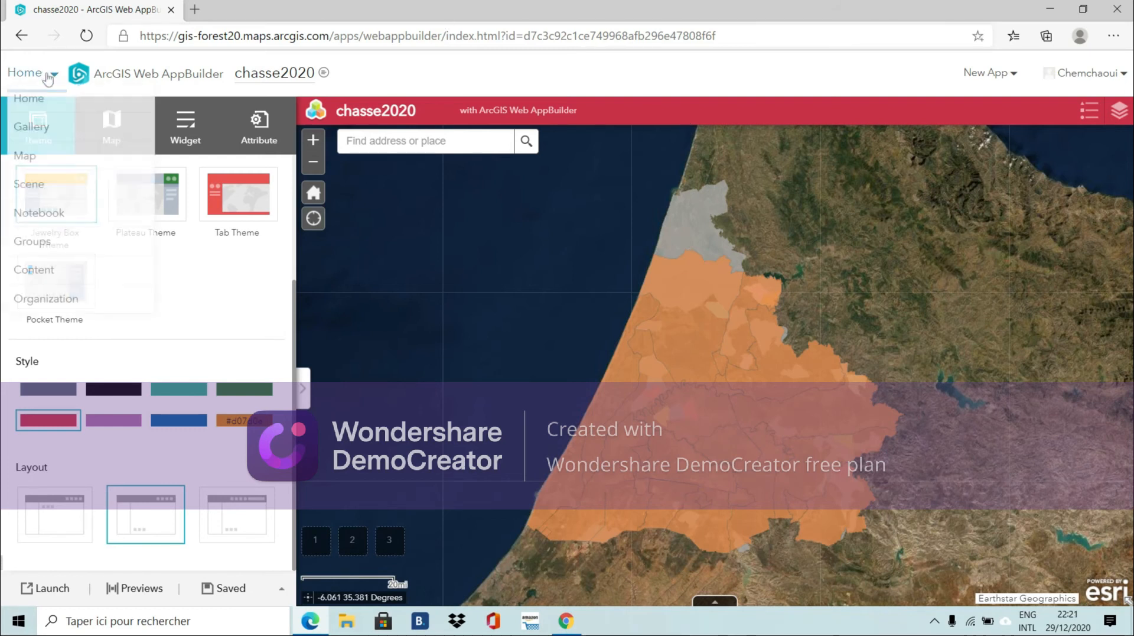
click(30, 98)
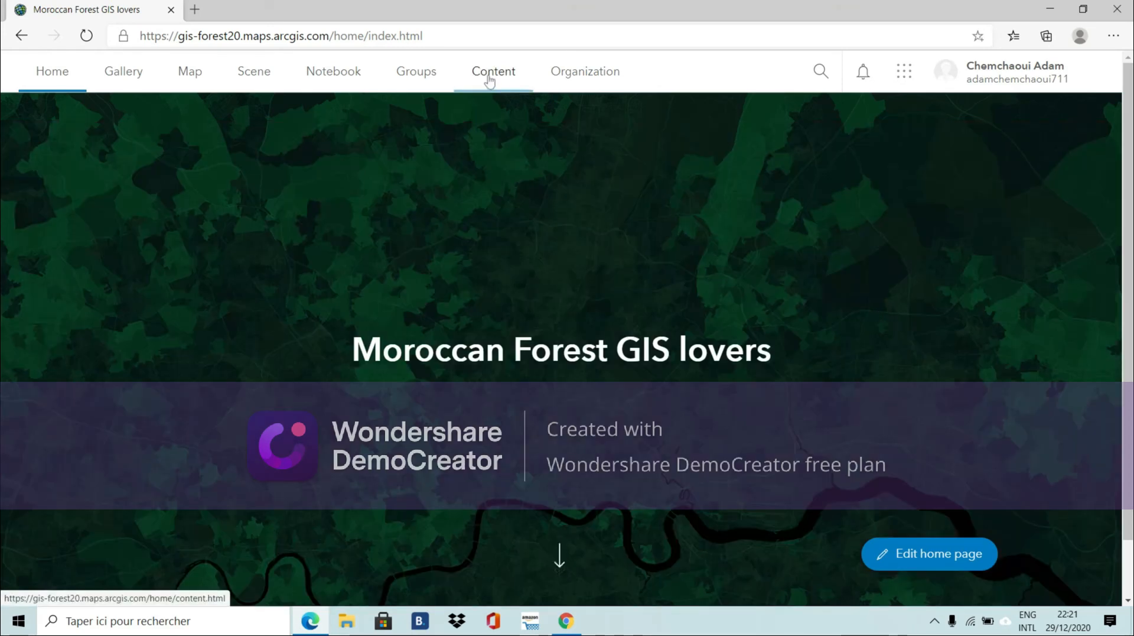
click(480, 85)
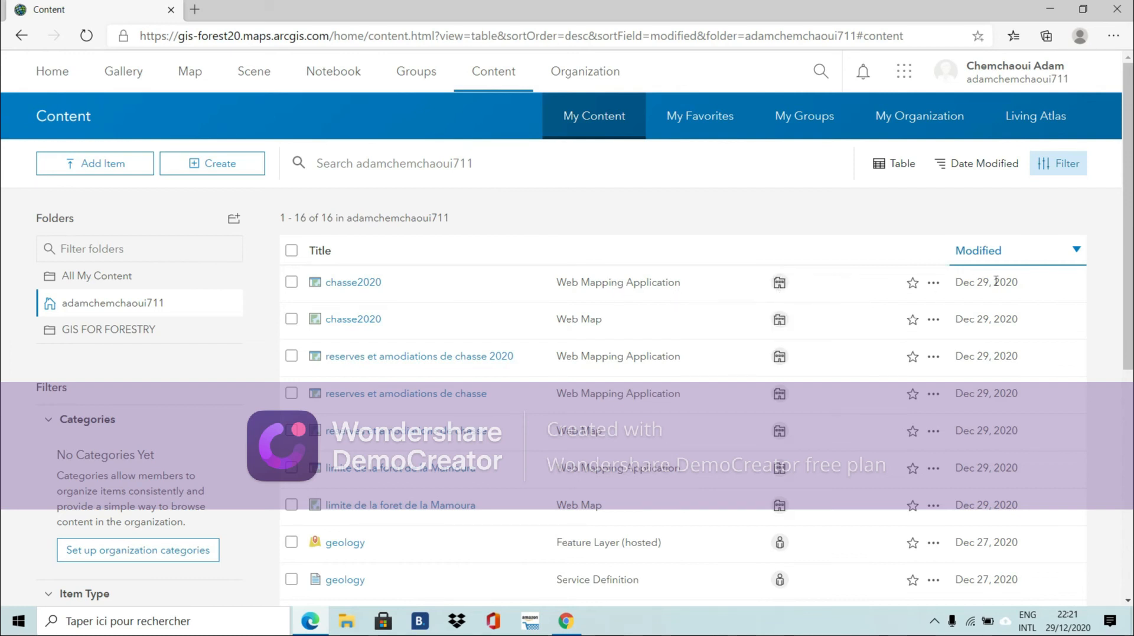
- Open the item page of the chasse2020 Web Mapping Application, review its details and launch the application
click(352, 282)
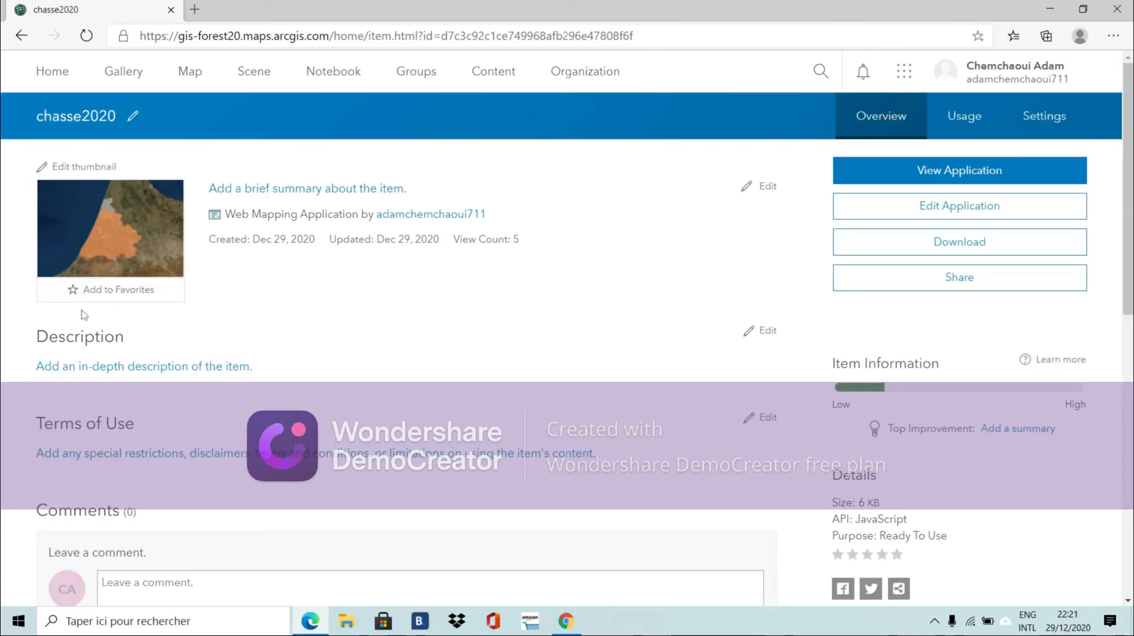
scroll(291, 508, down, 7)
scroll(331, 401, up, 7)
click(915, 175)
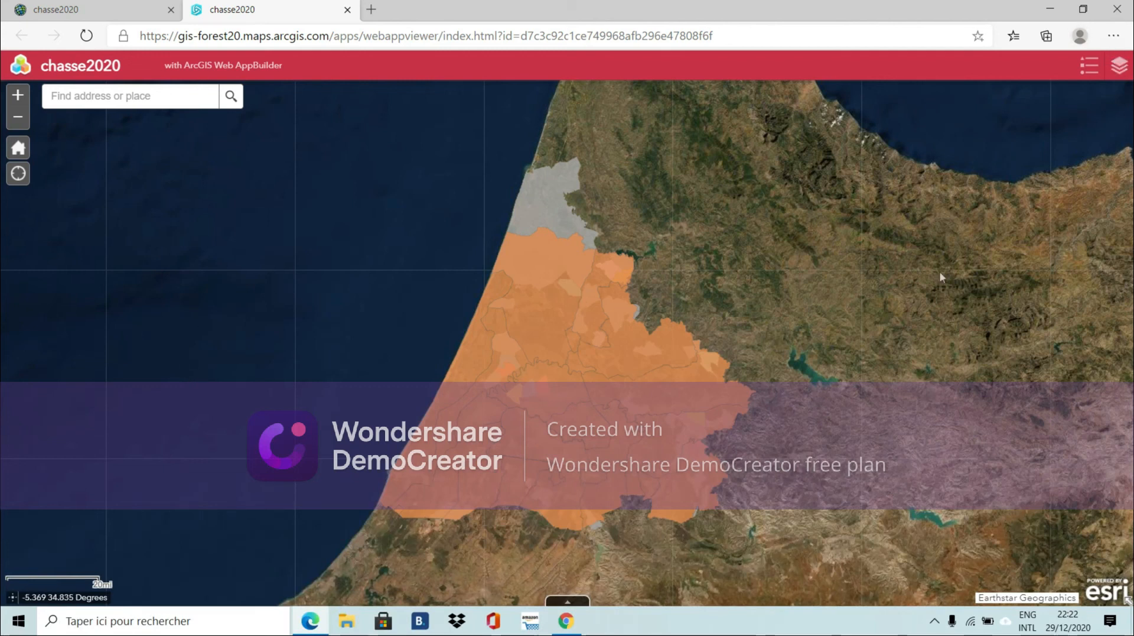
- Show the published app's layer list, expand chasse, and switch the JR_NO_18_21 sublayer off and on
click(1113, 61)
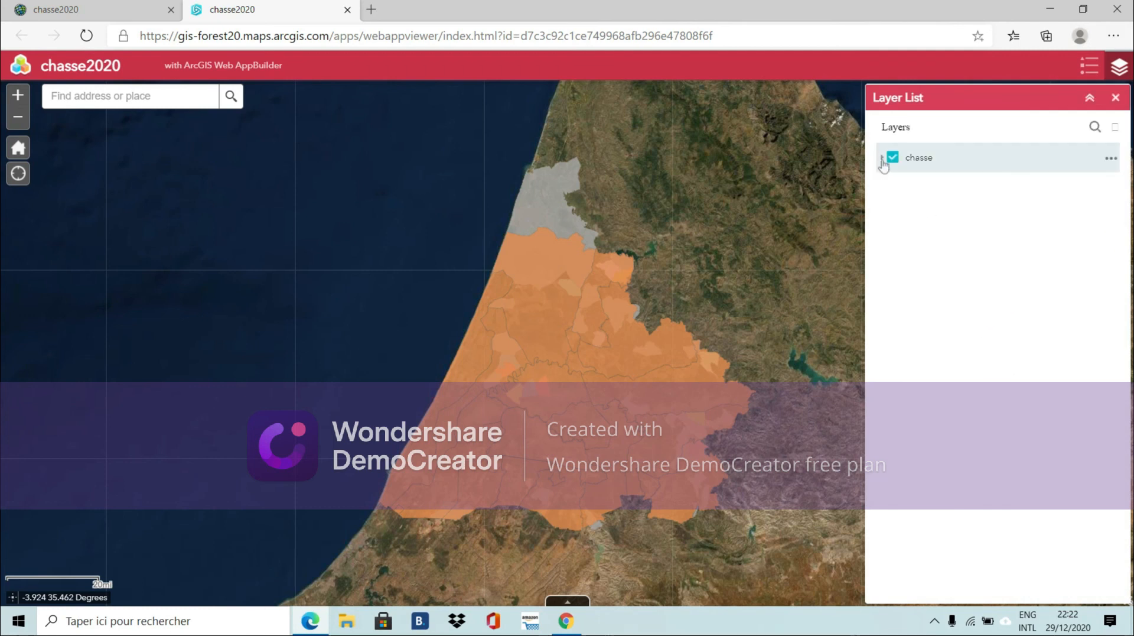
click(882, 159)
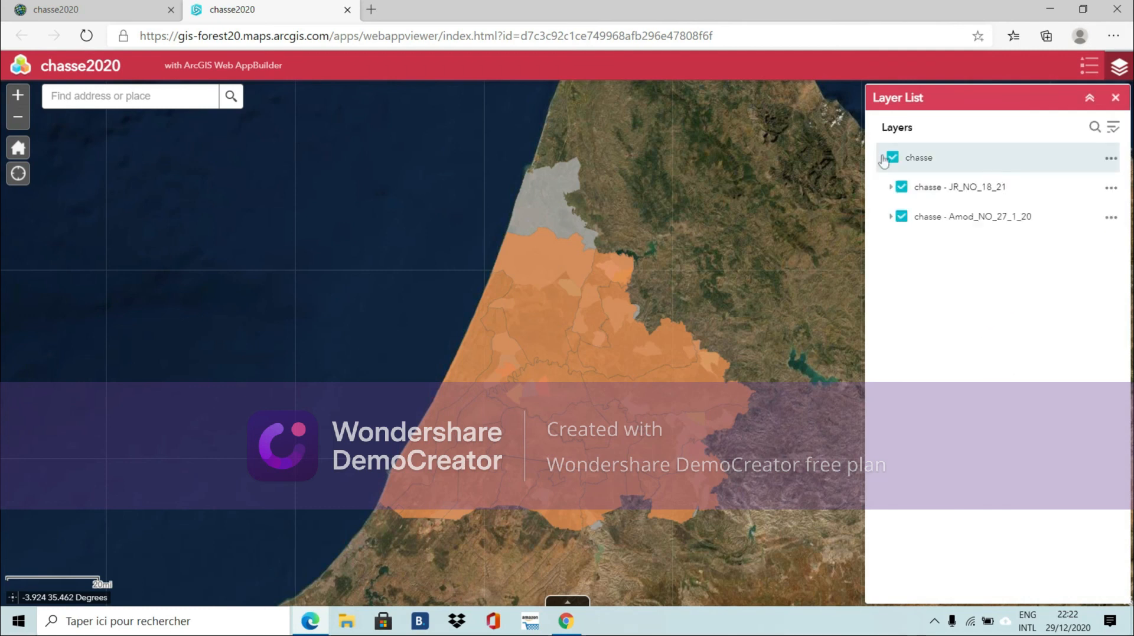
click(902, 188)
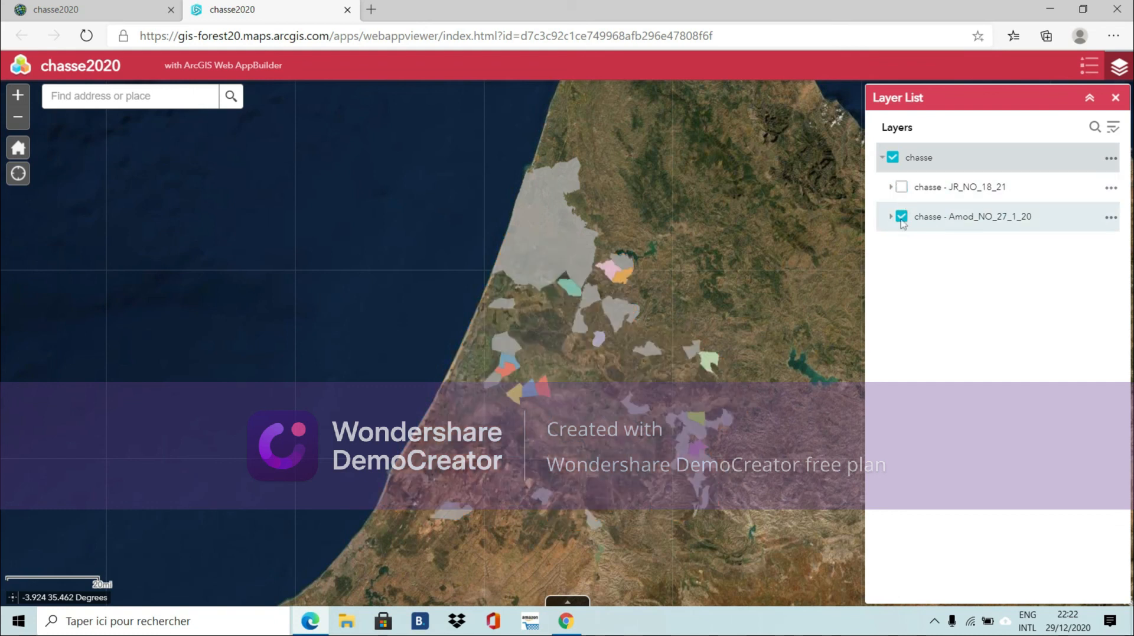
click(902, 188)
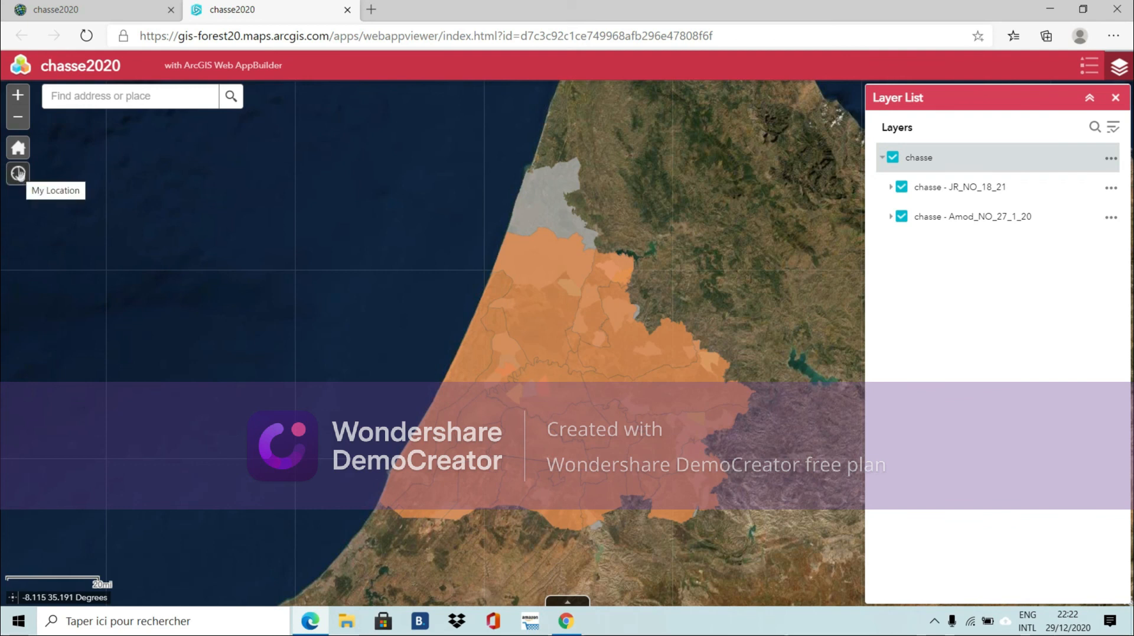
- Examine the legend symbols of the Amod_NO_27_1_20 sublayer, collapse it, and expand the JR_NO_18_21 legend
click(890, 217)
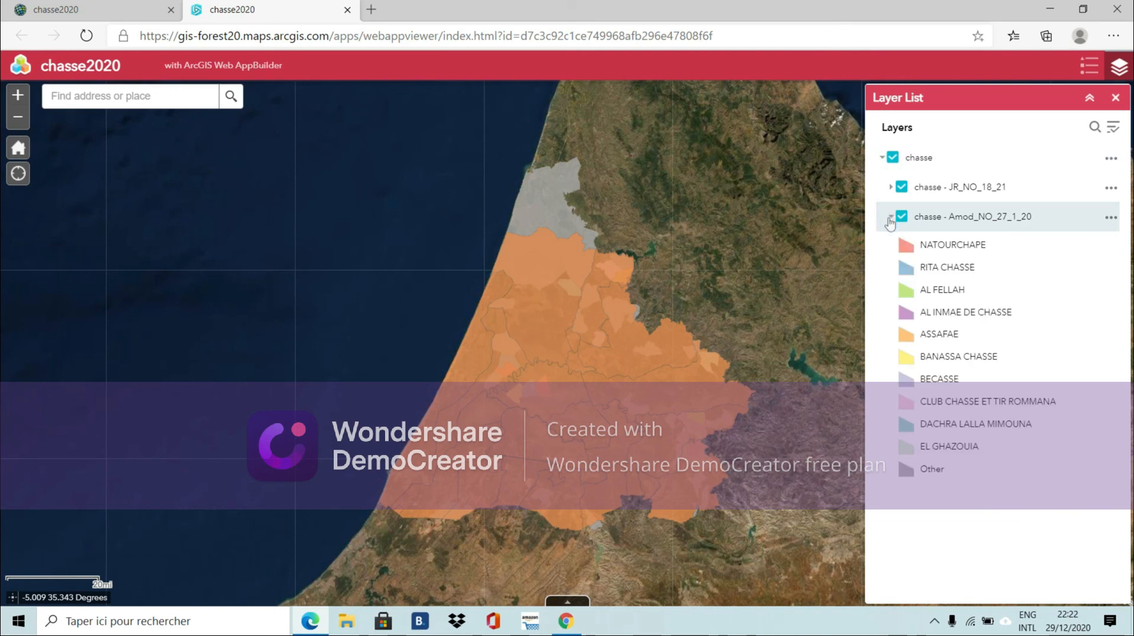
click(891, 217)
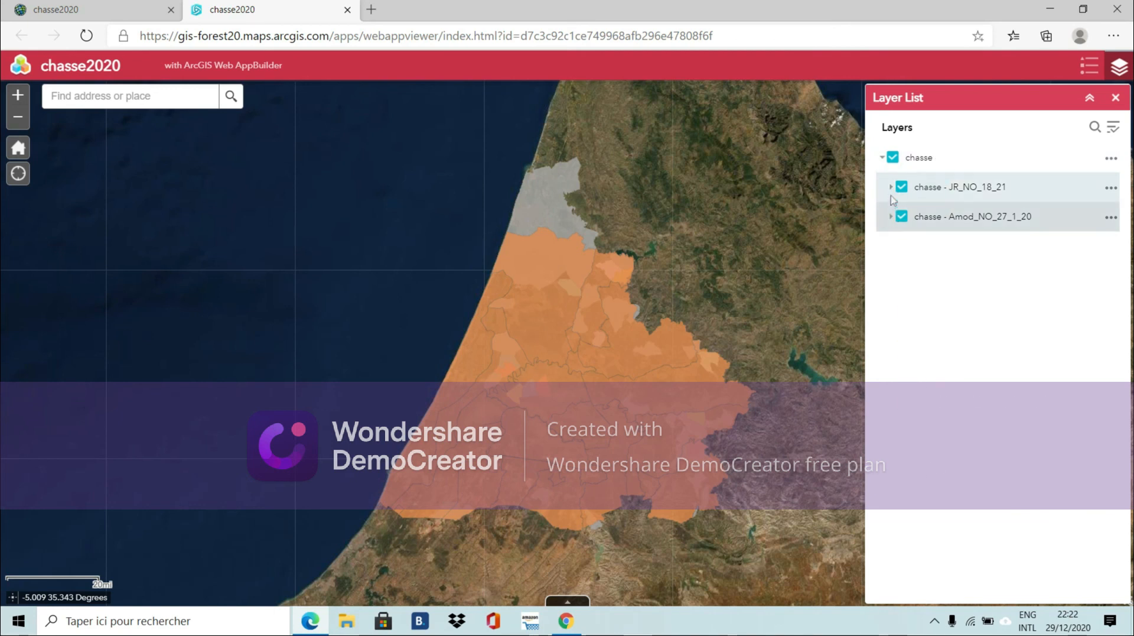
click(891, 188)
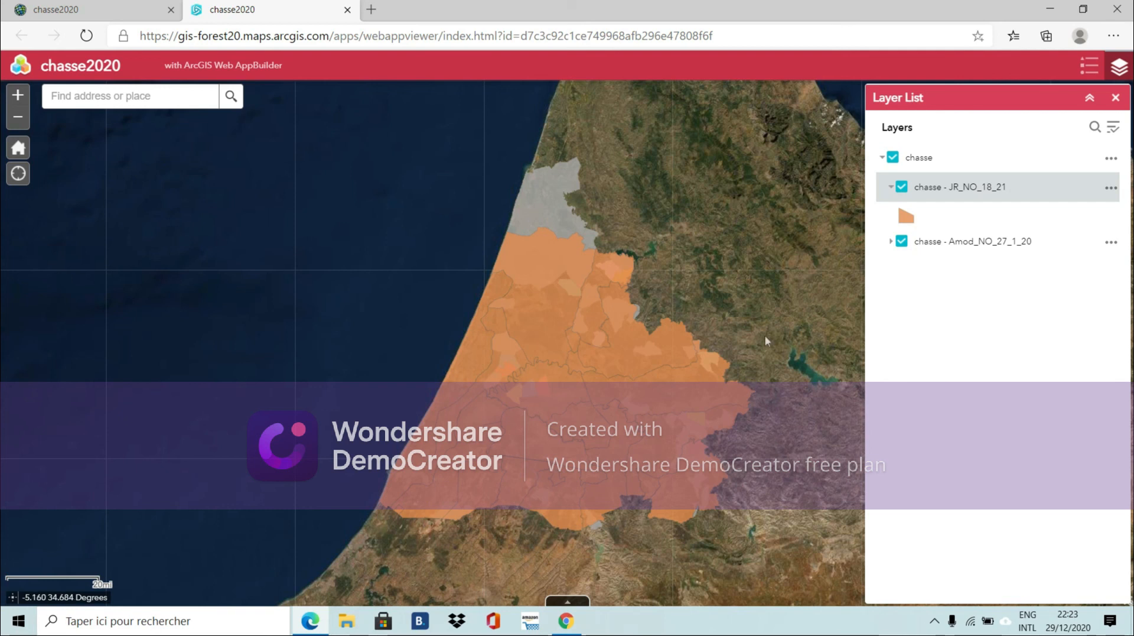
scroll(762, 343, down, 1)
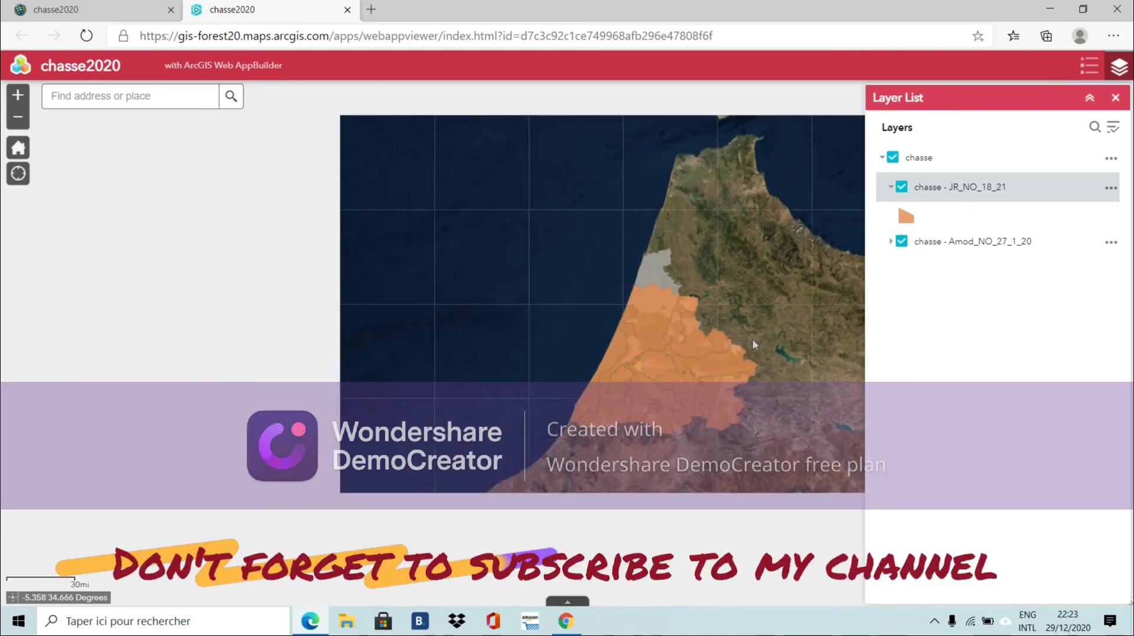
scroll(756, 343, up, 1)
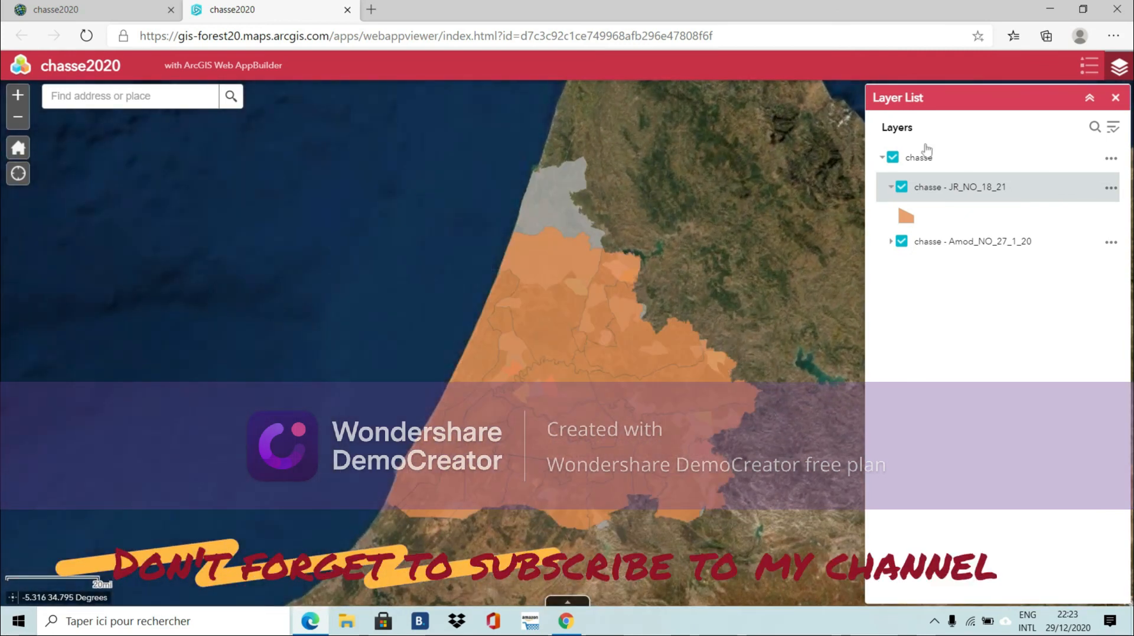